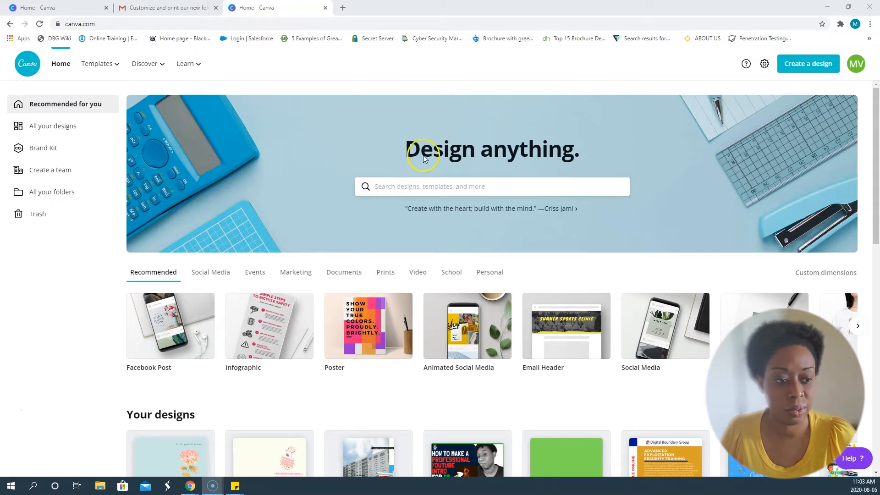
Search the design types for "folded" and open the Folded Card (Portrait) templates.
click(496, 188)
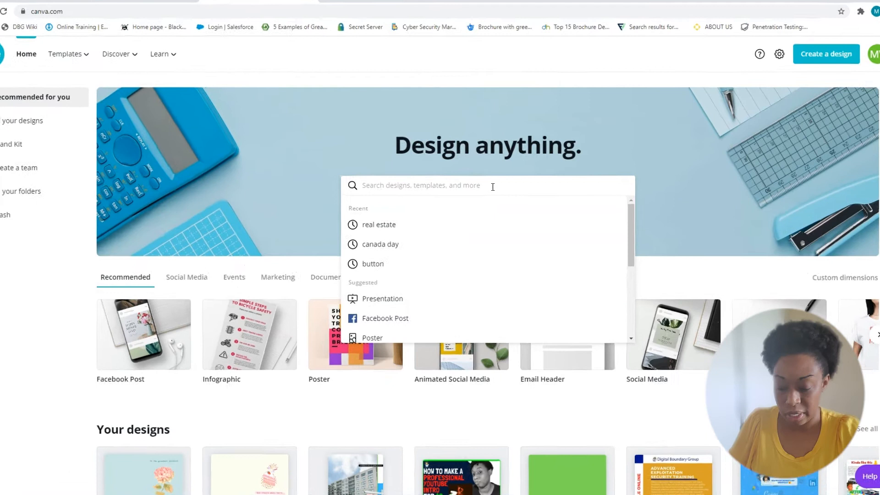
text(fo)
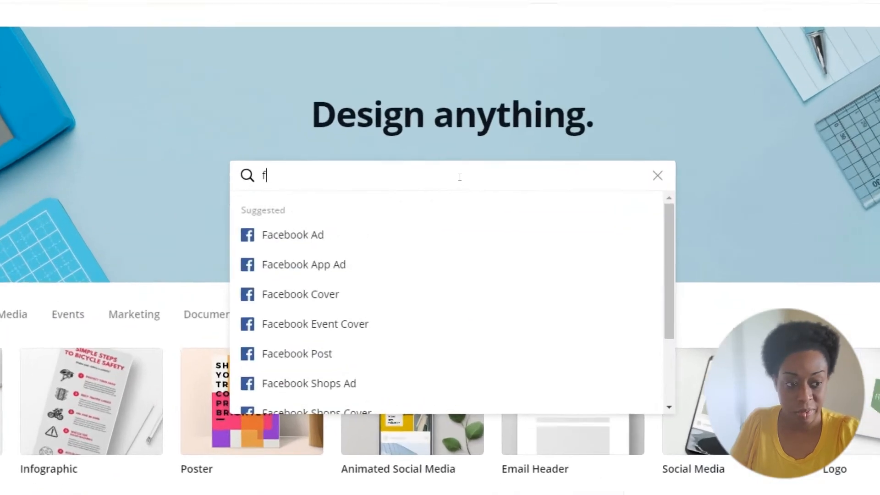
text(lded)
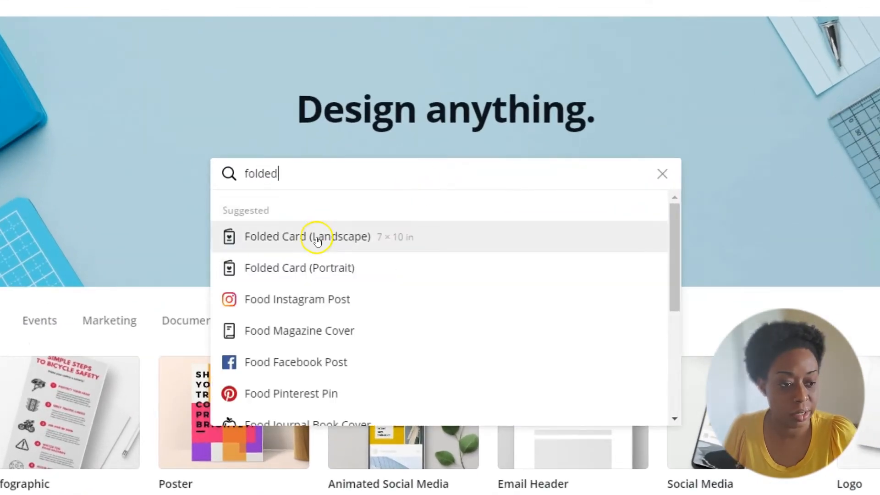
click(305, 267)
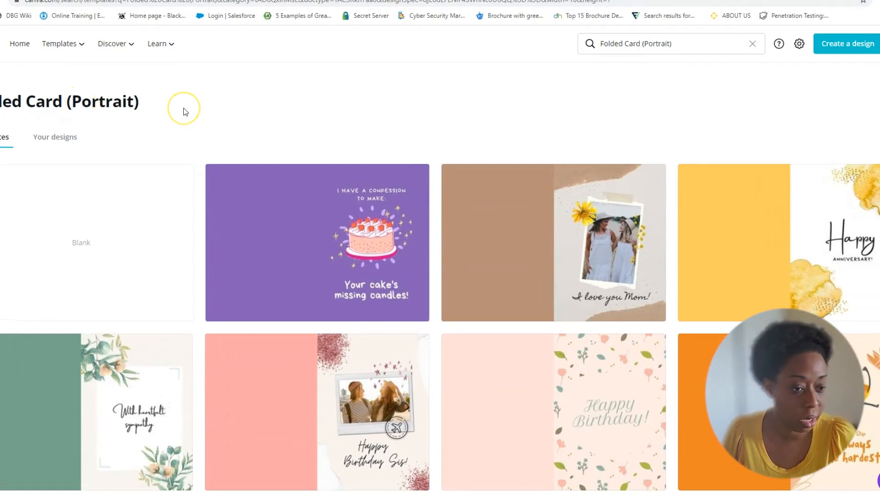
Browse the portrait folded card templates and open the blue and yellow "Congratulations! You're officially getting older!" design.
scroll(183, 110, down, 1)
scroll(186, 112, down, 9)
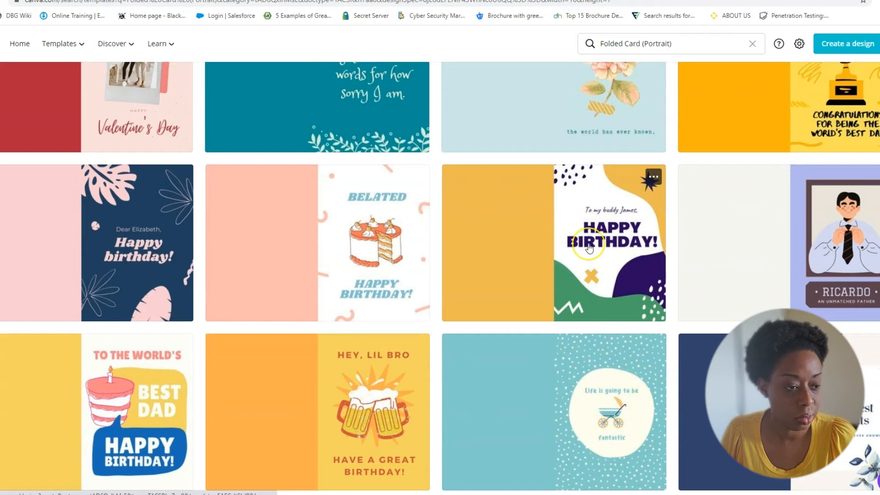
scroll(177, 344, down, 6)
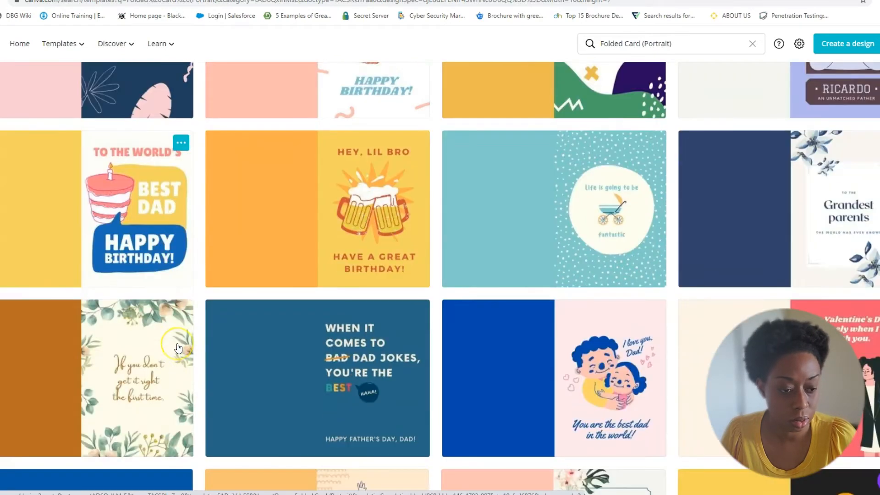
scroll(178, 348, down, 1)
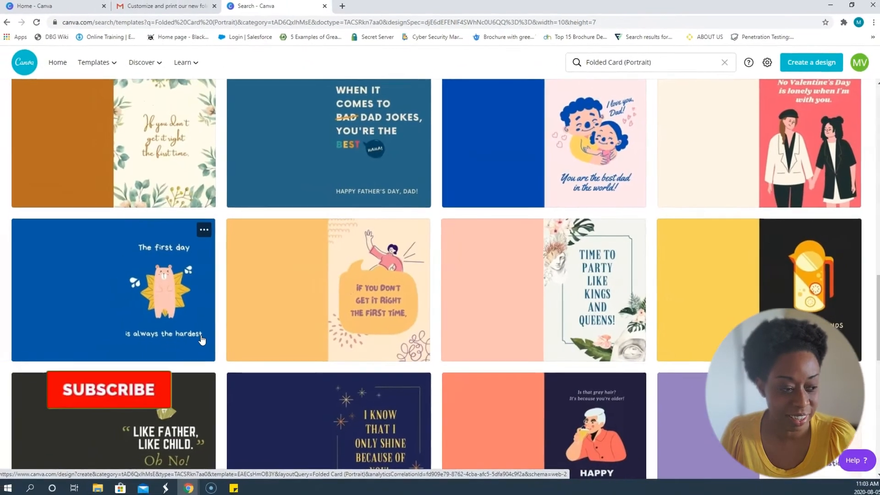
scroll(178, 349, down, 3)
scroll(204, 339, down, 3)
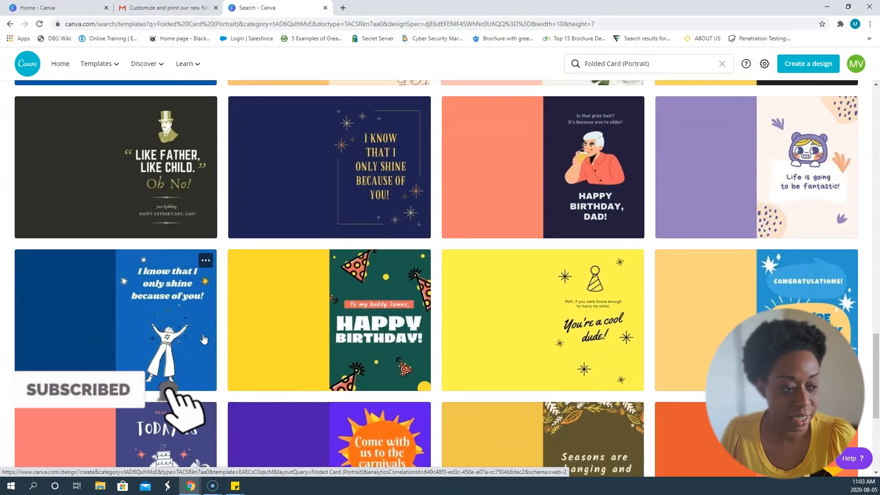
scroll(204, 339, down, 3)
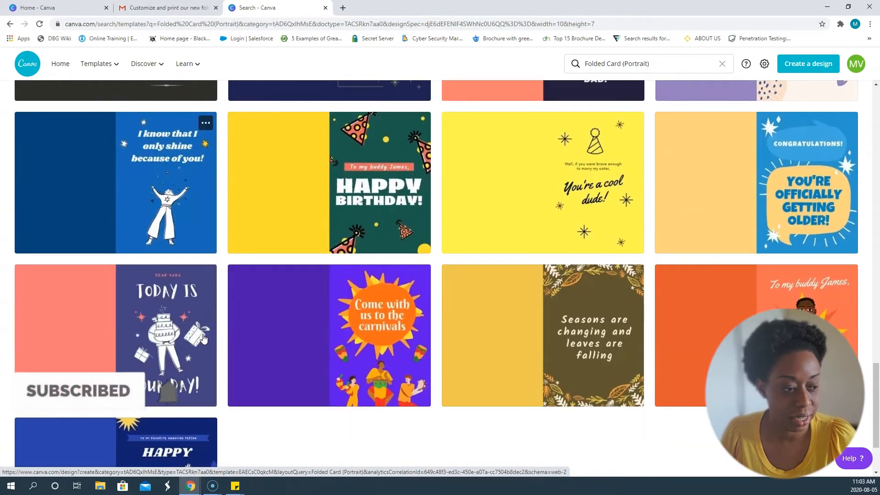
click(813, 207)
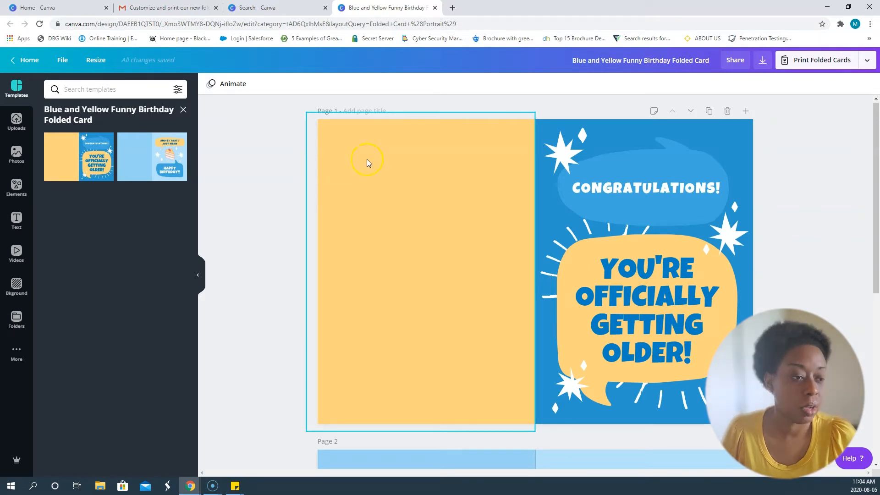
Examine the front and back panels on page 1 and the inside panels on page 2 of the card.
scroll(601, 225, down, 2)
scroll(598, 217, down, 5)
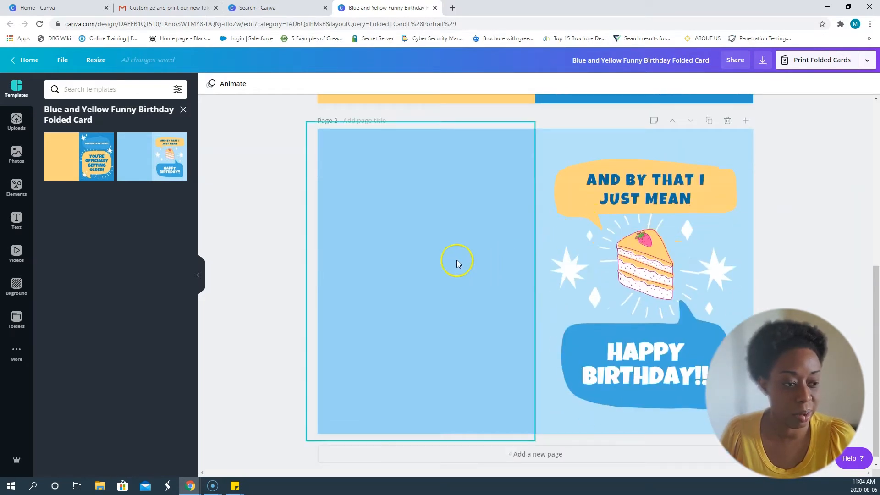
scroll(454, 263, up, 3)
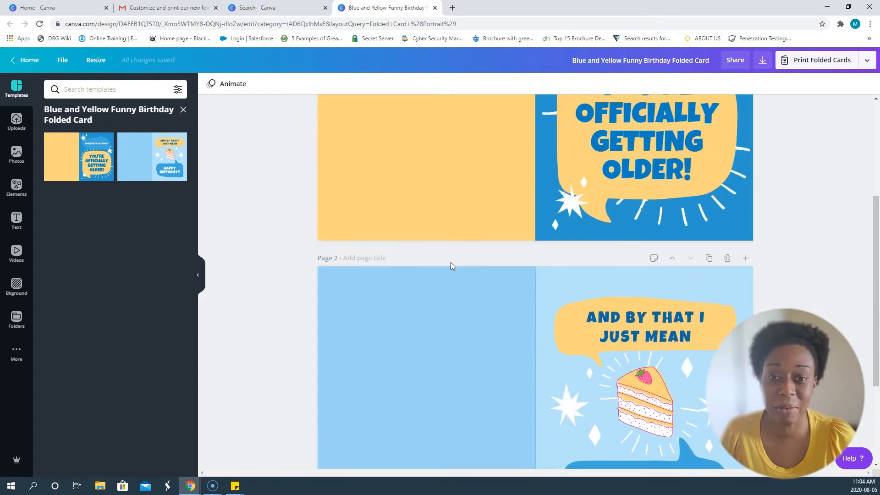
scroll(450, 262, up, 4)
click(506, 266)
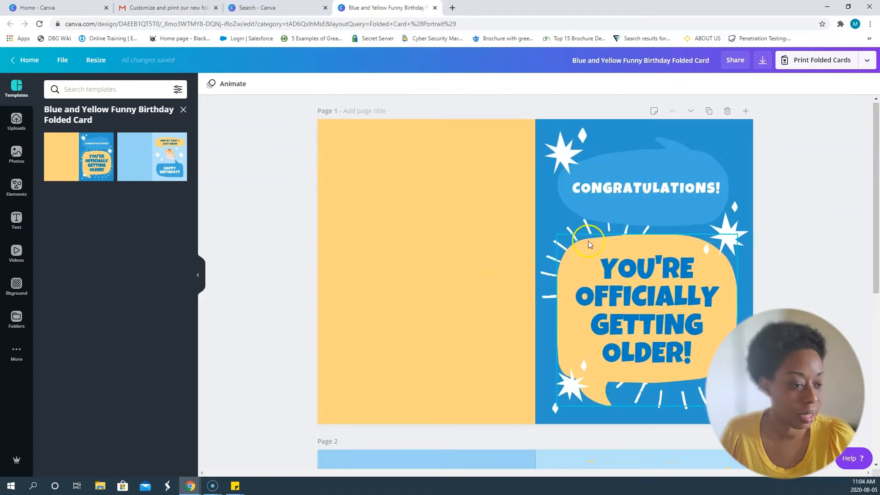
scroll(603, 198, down, 2)
scroll(611, 181, down, 2)
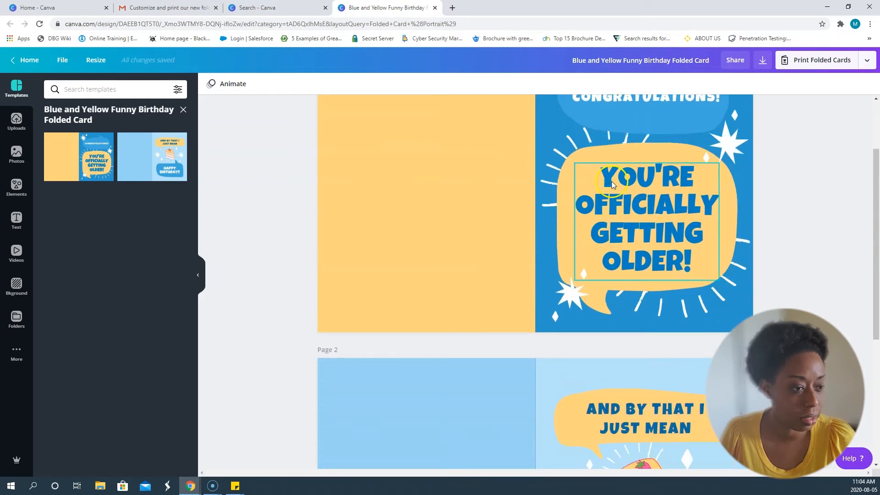
click(610, 183)
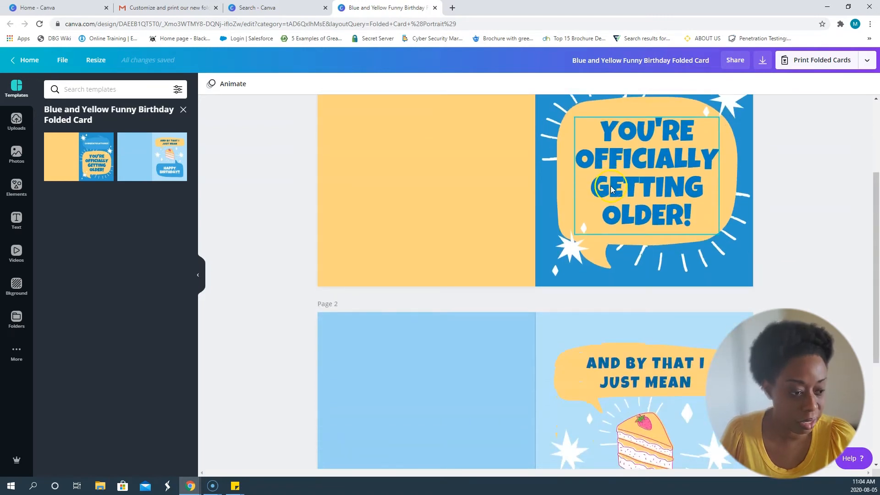
scroll(611, 184, down, 4)
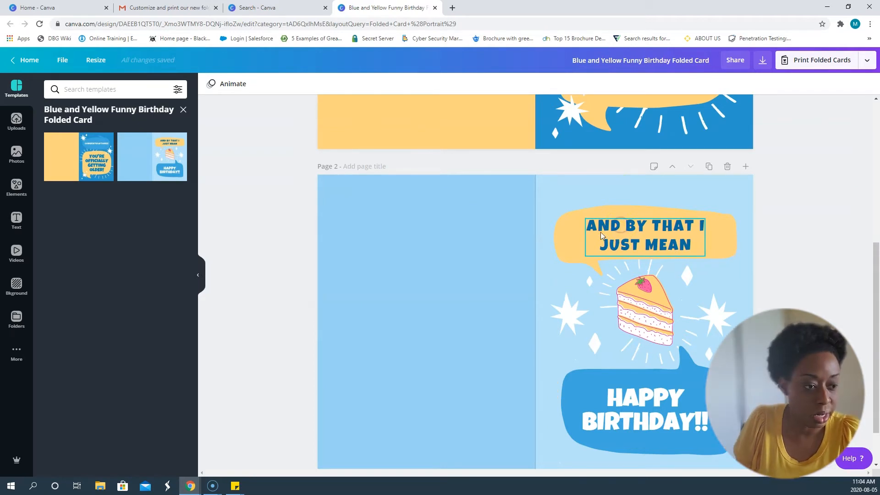
Change the font of the "And by that I just mean" text on page 2 to League Spartan.
click(621, 224)
double_click(600, 230)
click(626, 239)
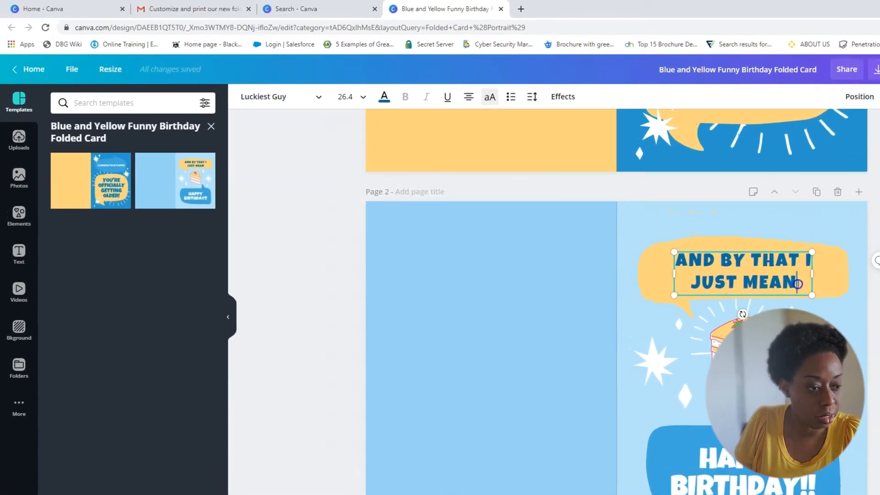
drag(797, 284, 674, 257)
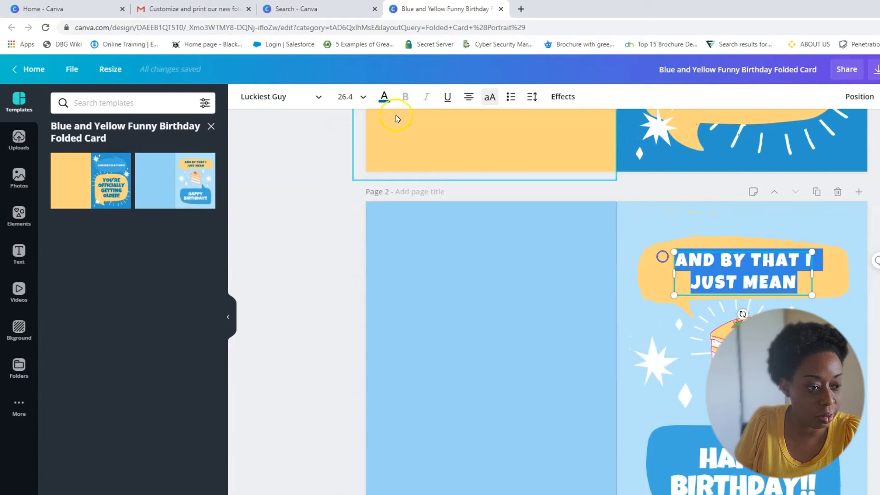
click(298, 96)
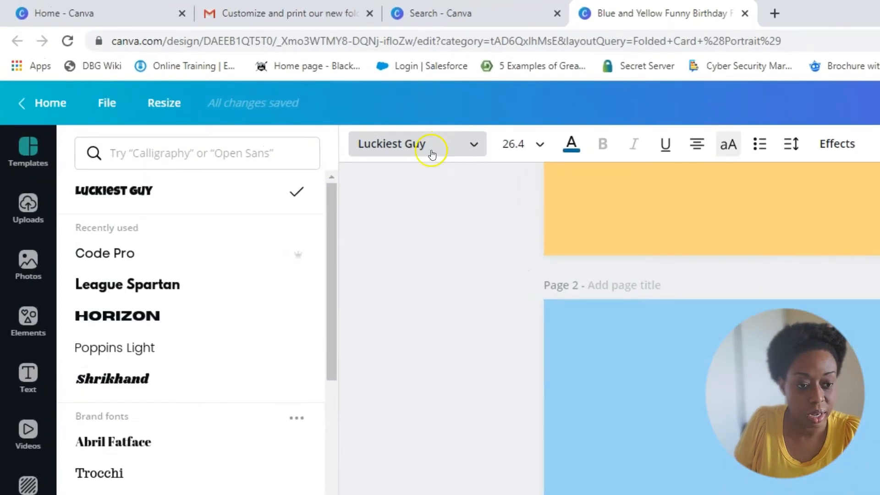
click(107, 285)
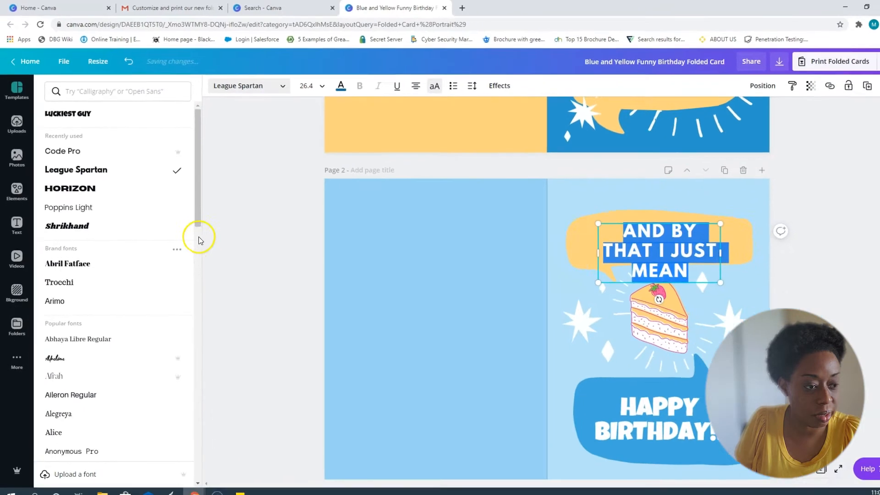
click(315, 241)
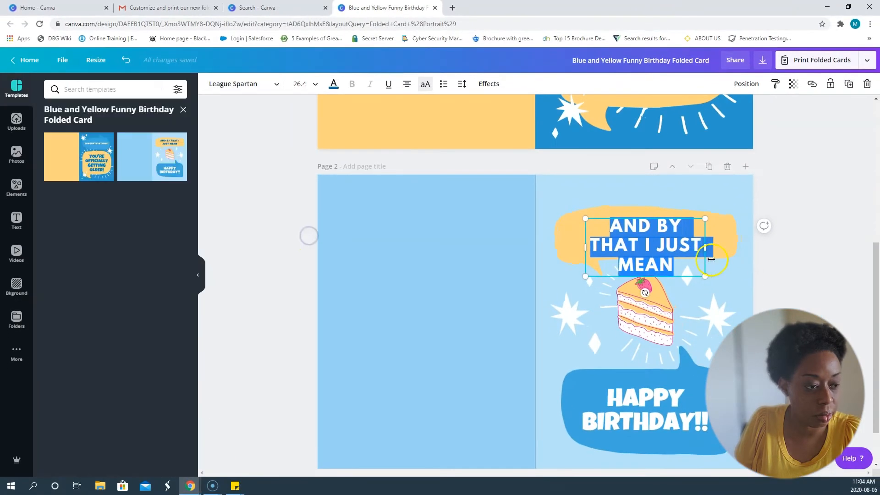
Try to widen the "And by that I just mean" text box, and undo both the resize and the font change.
click(683, 251)
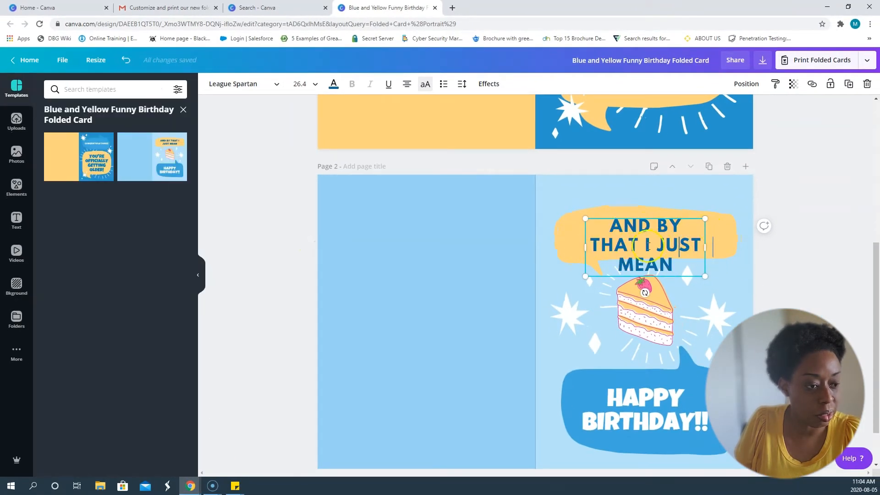
drag(570, 248, 560, 248)
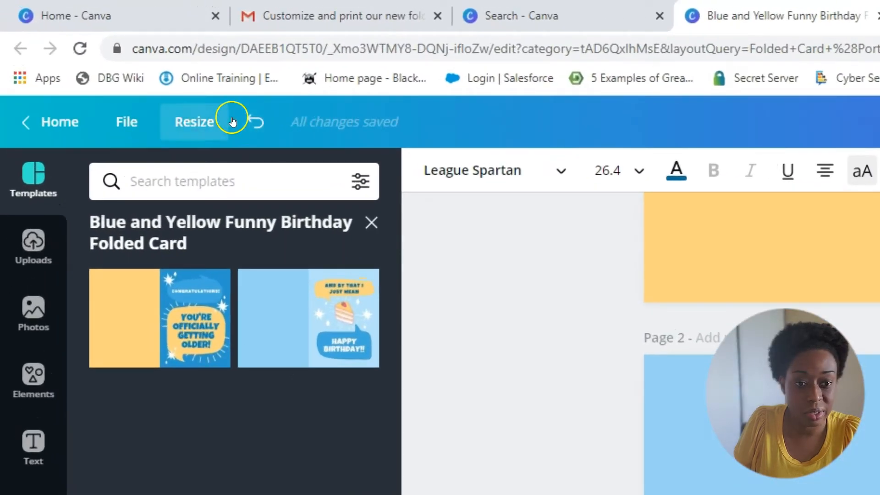
click(249, 123)
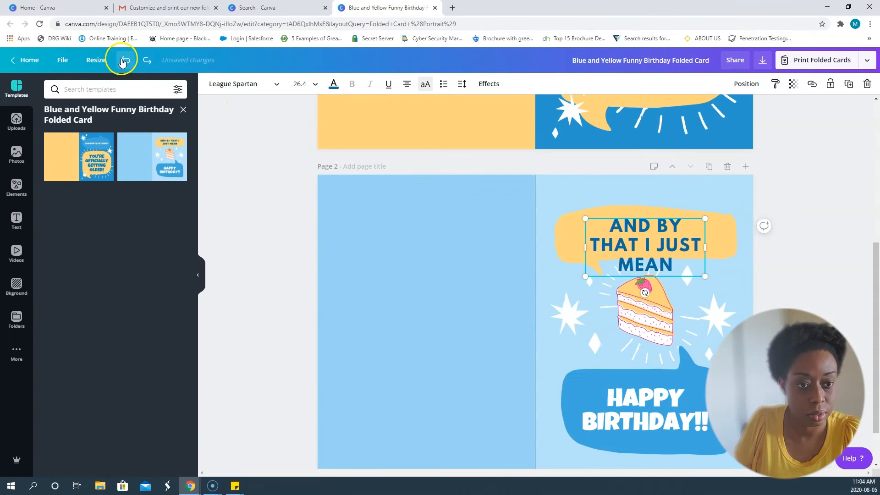
click(127, 61)
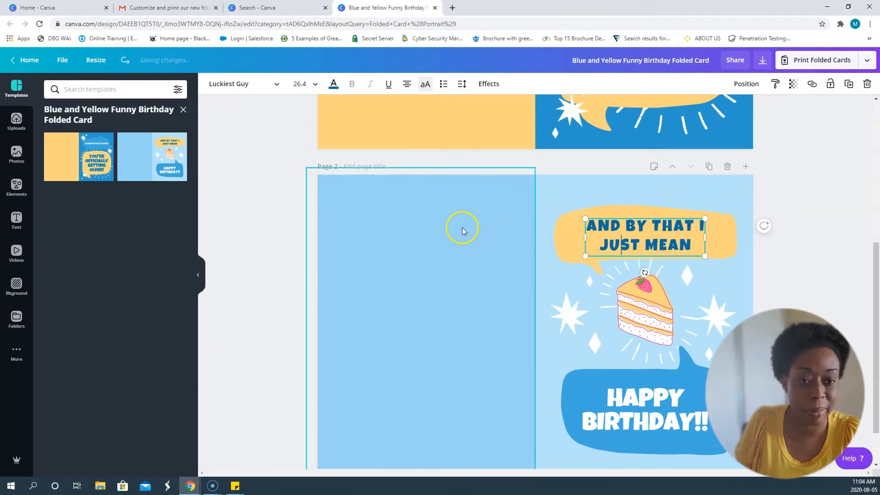
Change page 1's blue background behind the "Congratulations!" greeting to the default light purple, #cb6ce6.
scroll(394, 247, up, 2)
scroll(384, 243, up, 5)
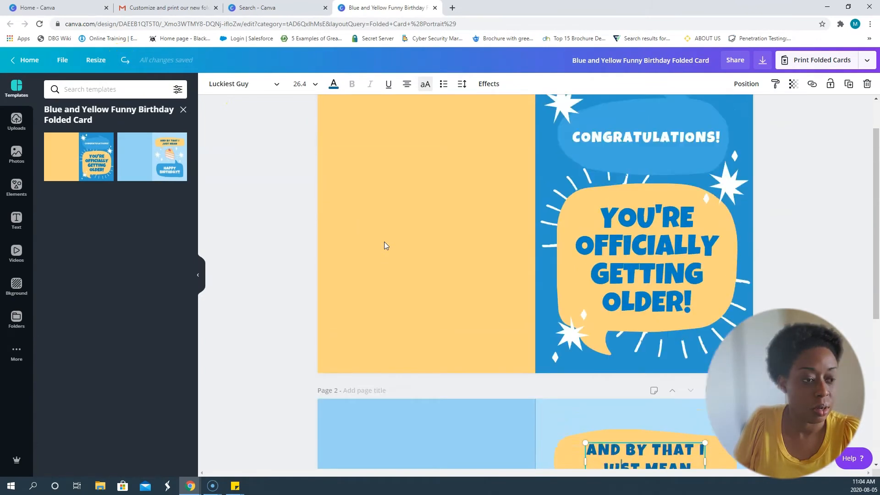
click(731, 139)
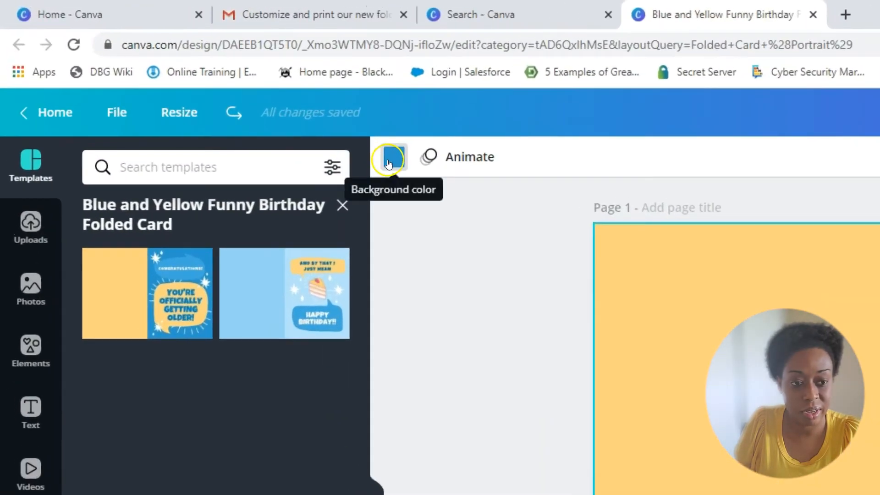
click(321, 130)
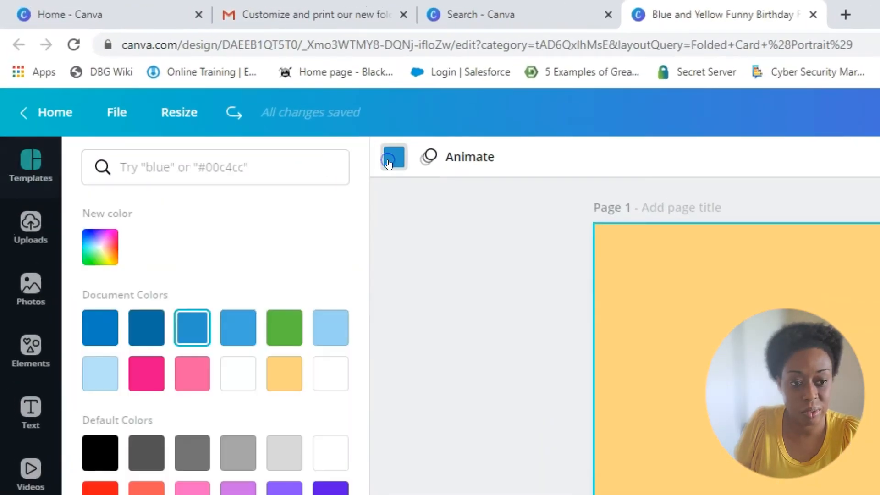
click(235, 491)
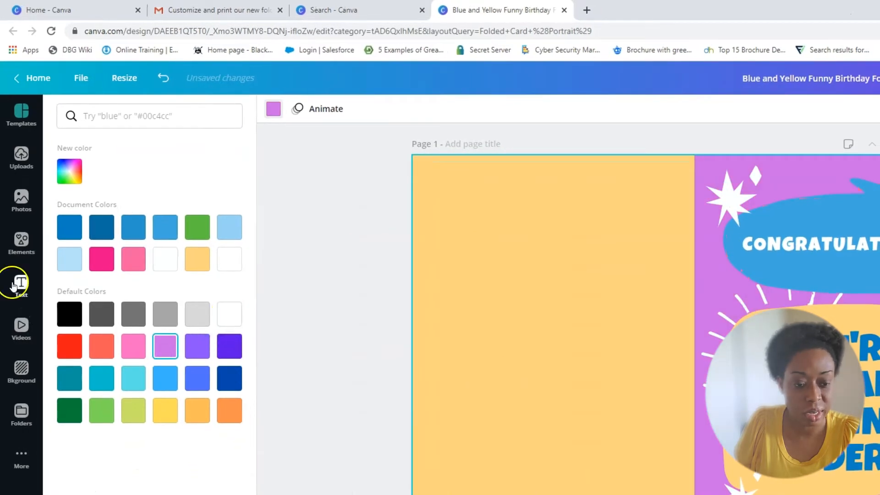
Mix a custom muted purple, #875c9b, for the page 1 background by adjusting its hue and shade.
click(71, 174)
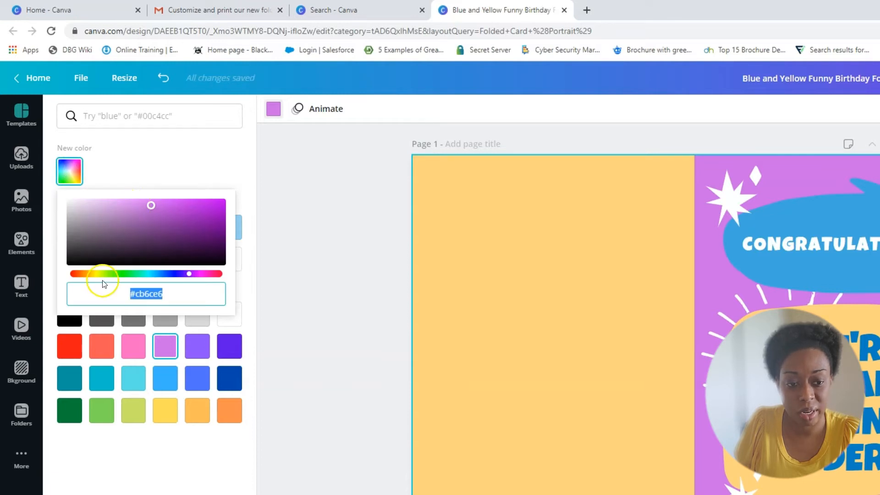
drag(108, 274, 187, 274)
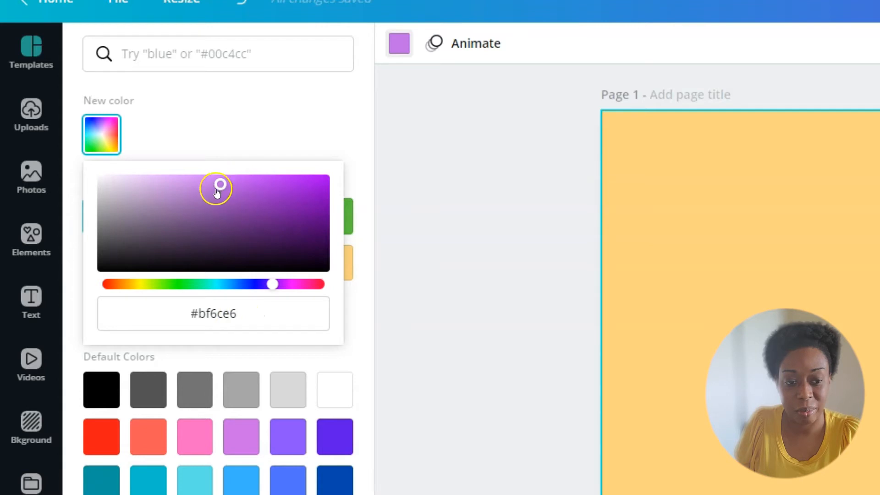
click(191, 213)
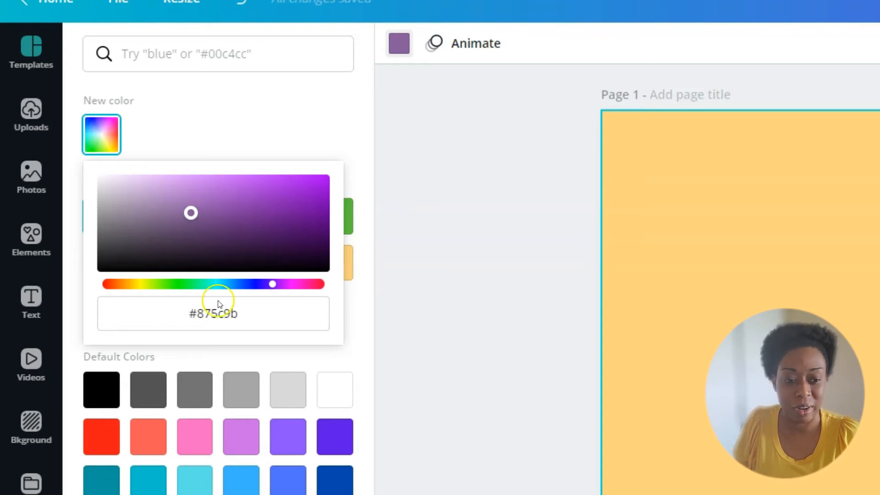
click(242, 317)
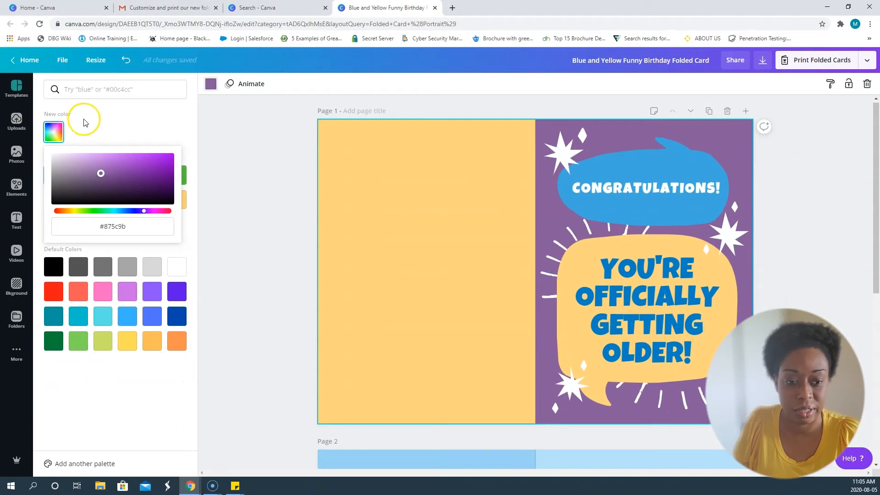
Try the default turquoise on the page 1 background, and settle on the default medium royal blue.
click(103, 317)
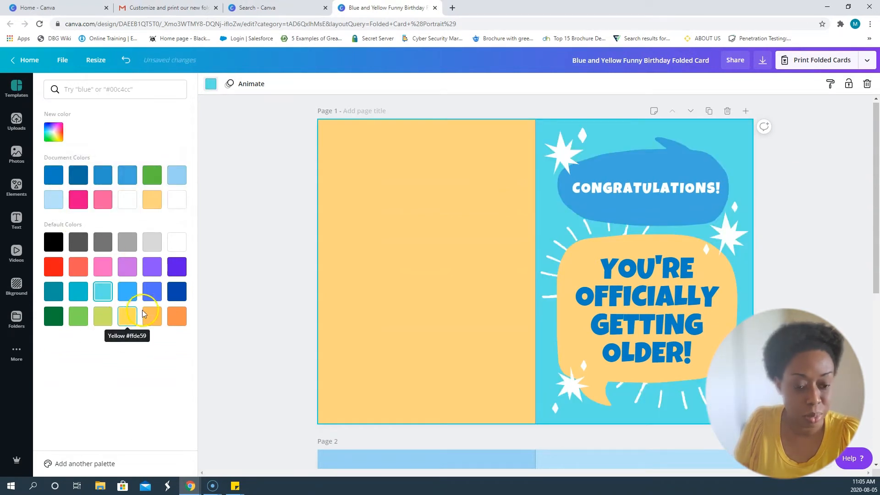
click(153, 291)
scroll(461, 252, down, 2)
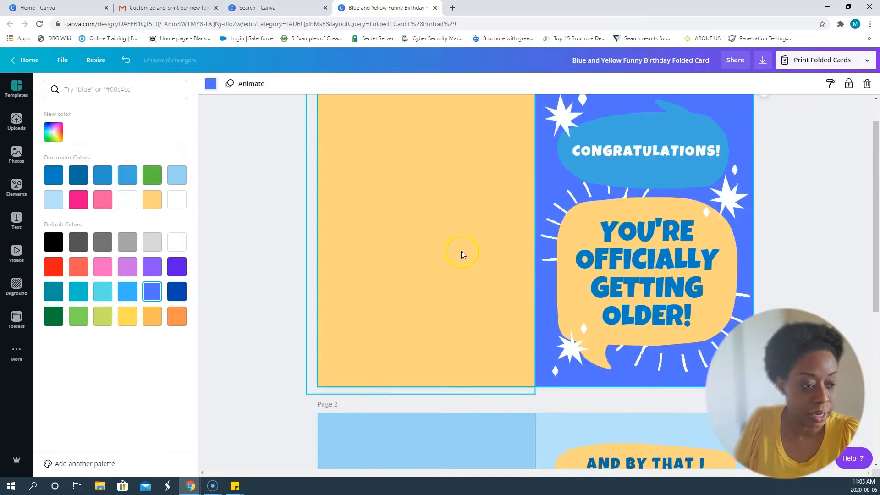
scroll(461, 252, up, 2)
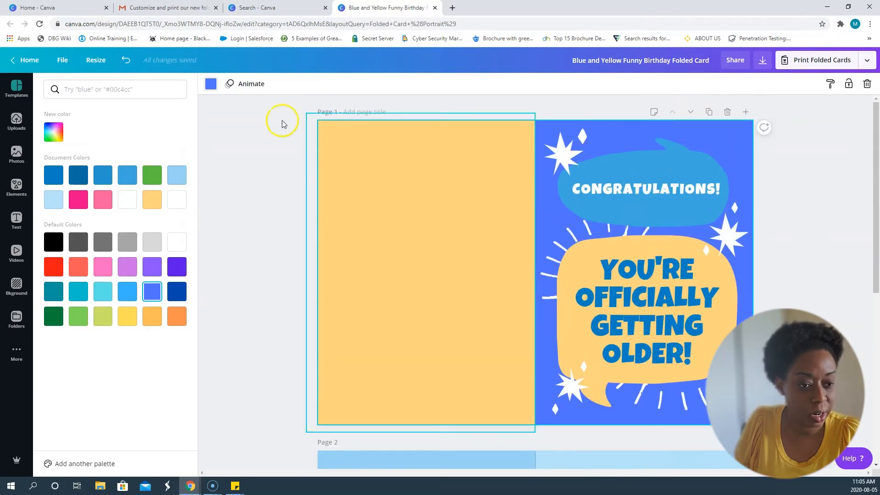
click(592, 191)
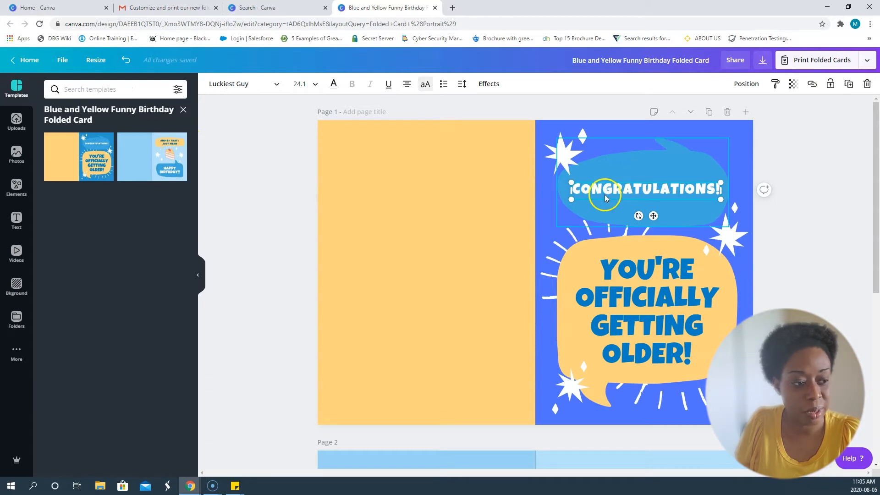
click(602, 195)
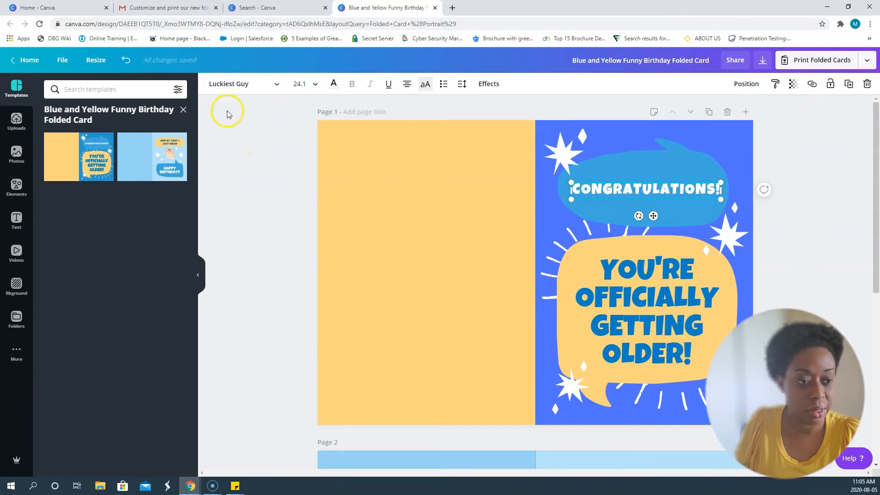
click(452, 164)
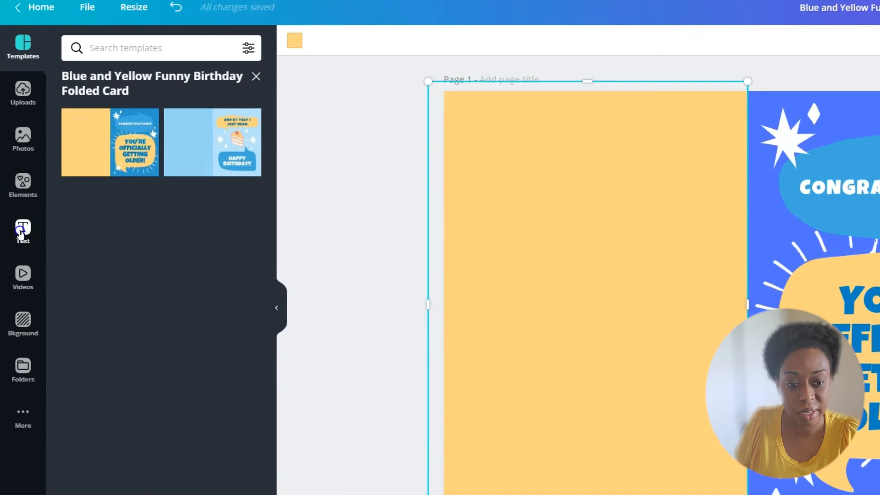
Look through the available text styles and ready-made font combinations.
click(21, 229)
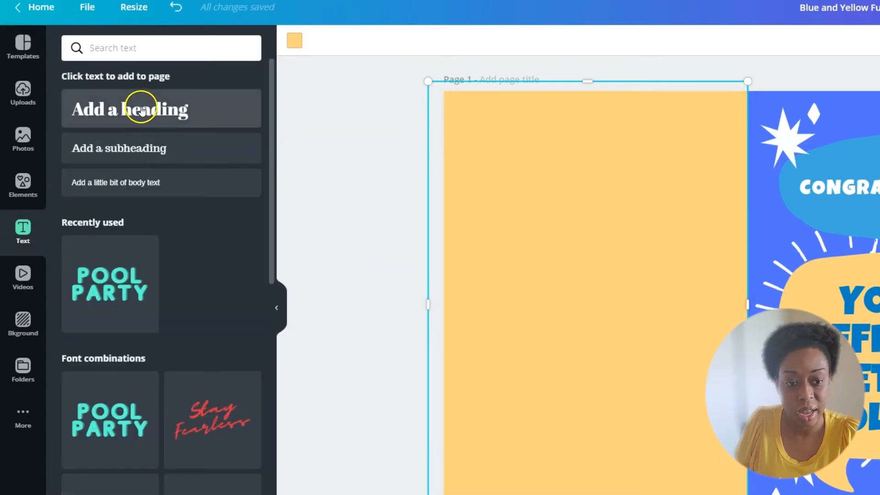
scroll(101, 236, down, 10)
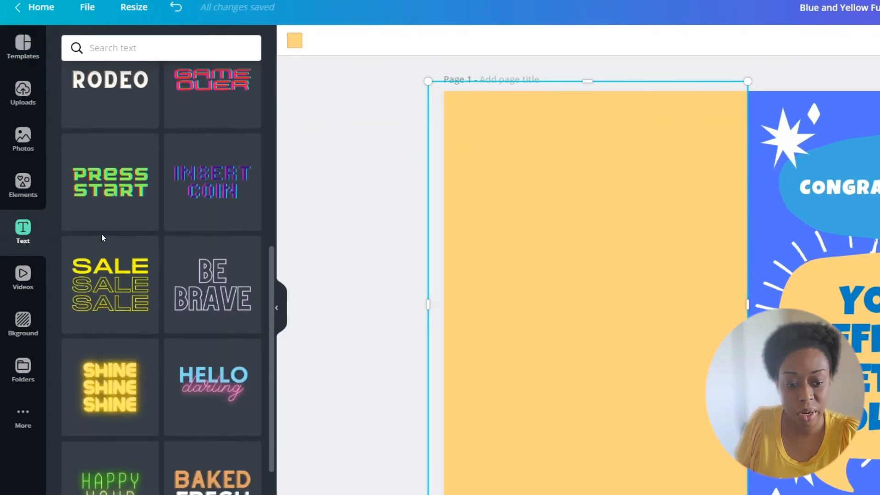
scroll(101, 237, down, 3)
scroll(169, 321, down, 5)
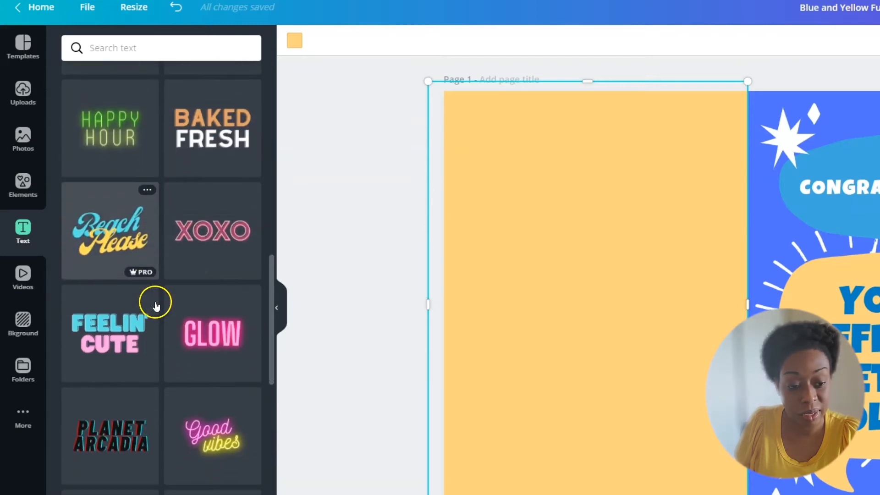
scroll(156, 306, down, 10)
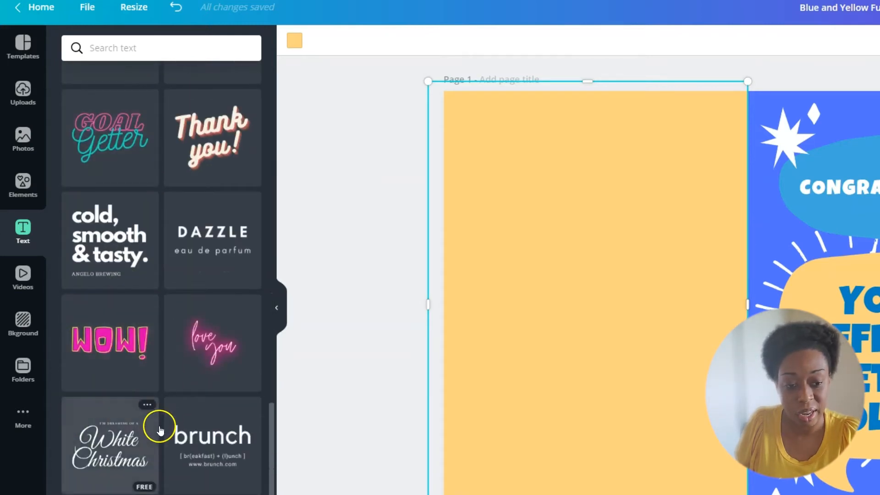
scroll(140, 289, up, 10)
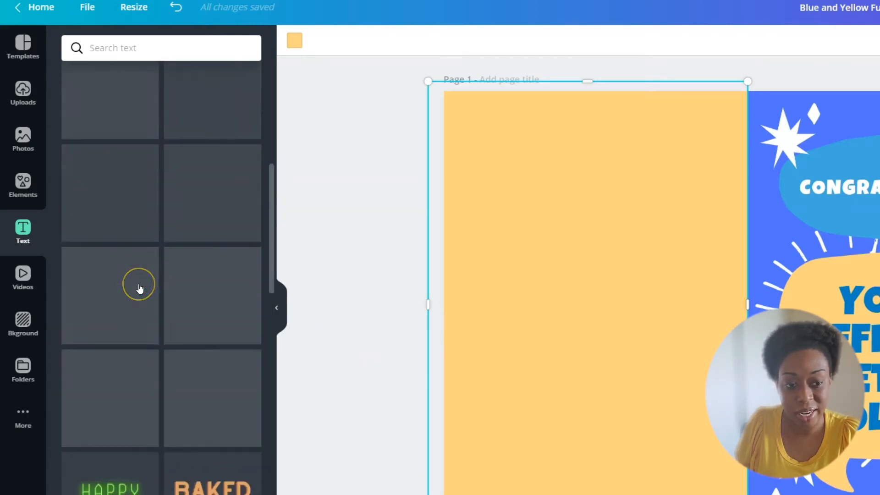
scroll(140, 288, up, 5)
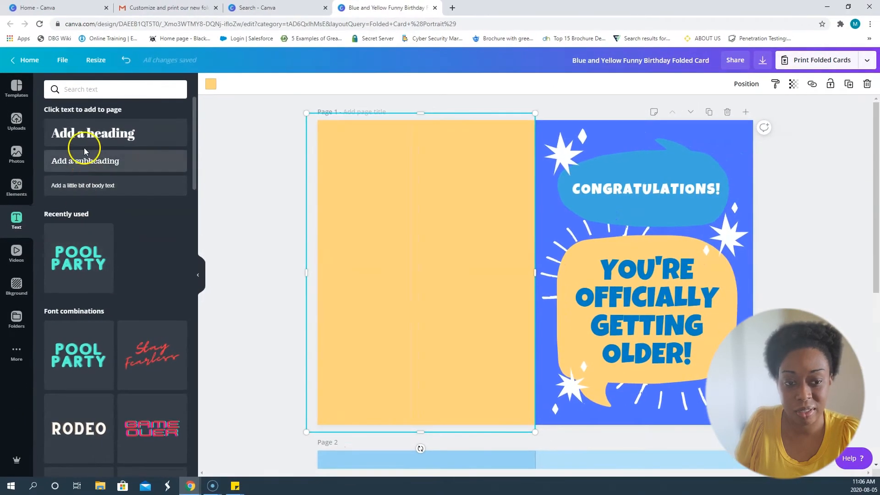
Add a heading below "Congratulations!" in page 1's blue speech bubble and replace its placeholder with the recipient's first name.
click(88, 134)
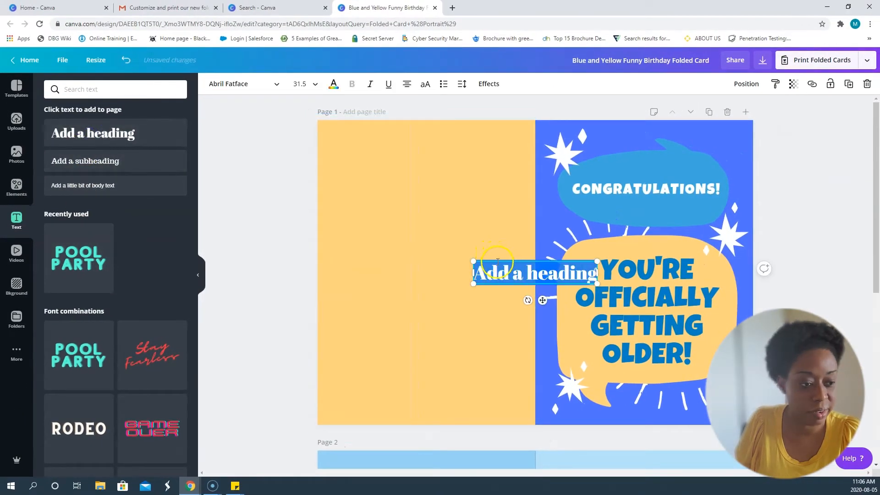
drag(498, 262, 621, 200)
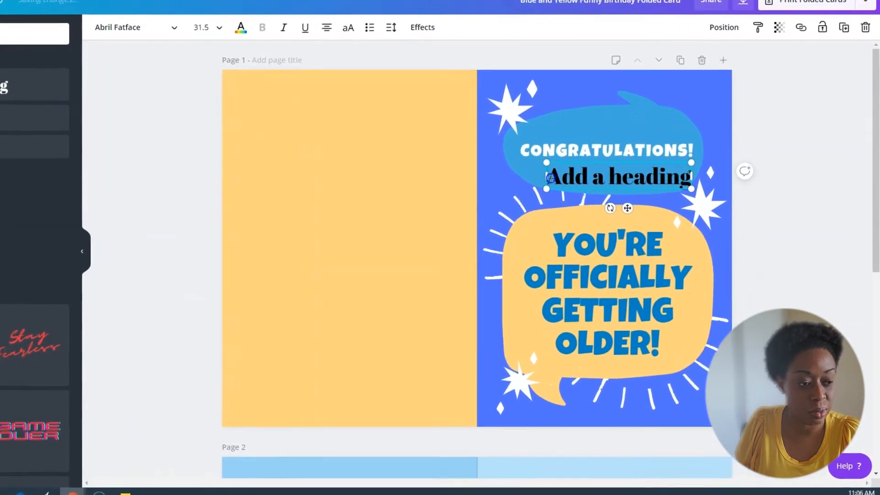
drag(550, 178, 690, 185)
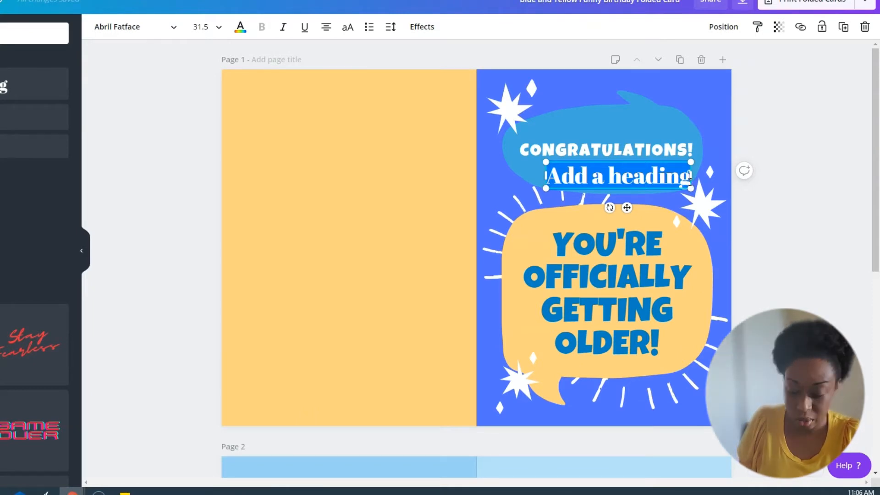
text(Dean)
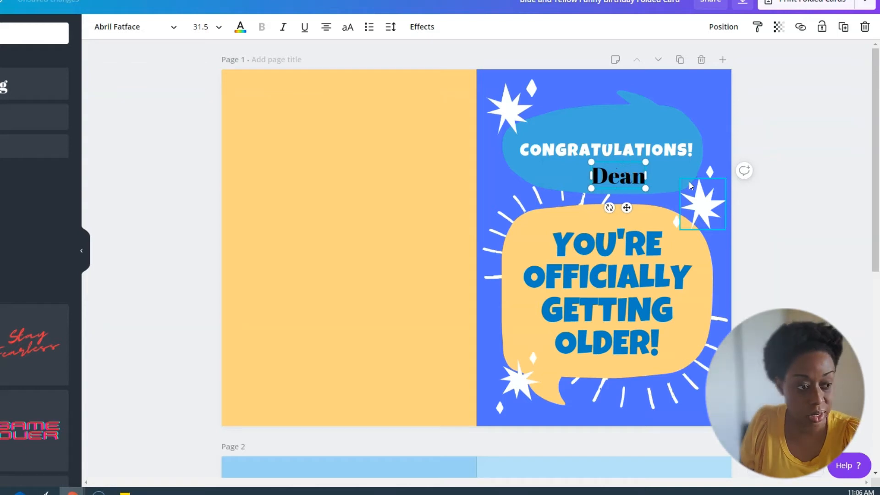
Set the recipient's name to the Luckiest Guy font and center it under "Congratulations!".
click(594, 176)
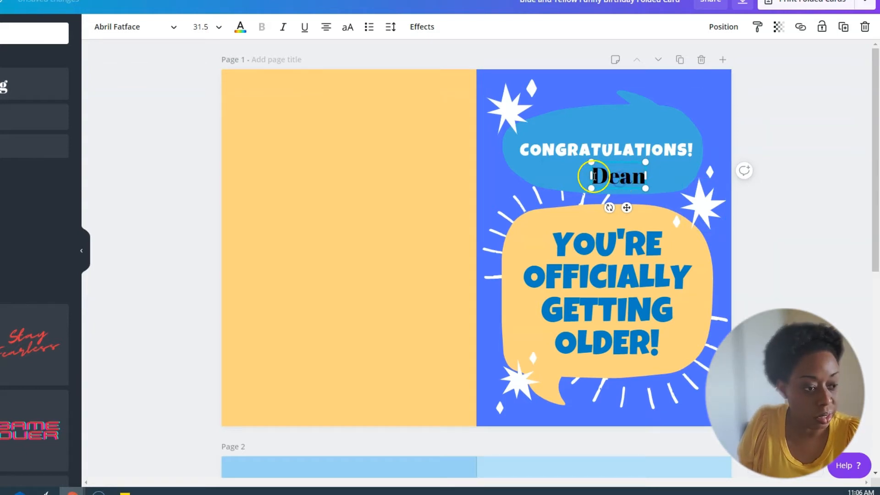
drag(594, 176, 651, 179)
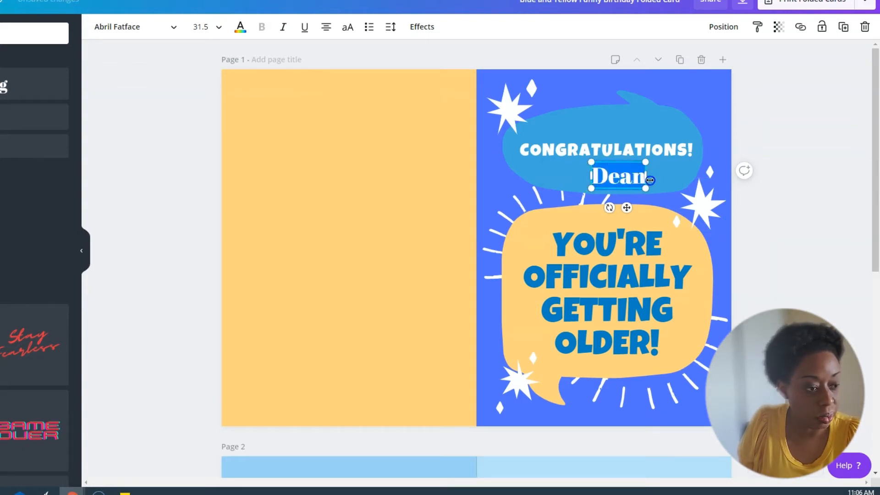
click(178, 26)
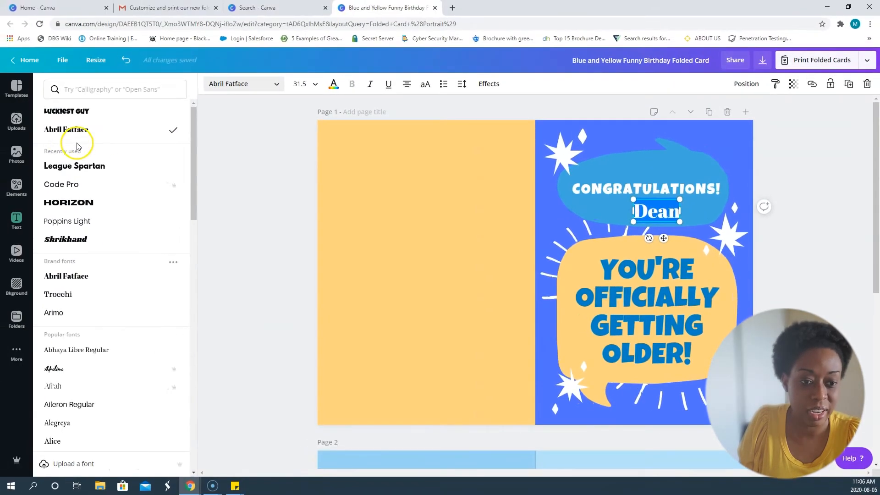
click(64, 114)
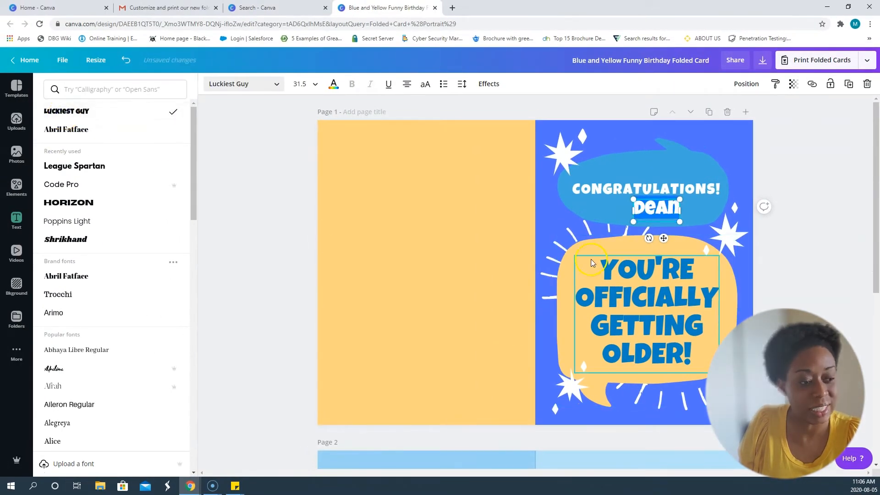
drag(651, 196, 642, 202)
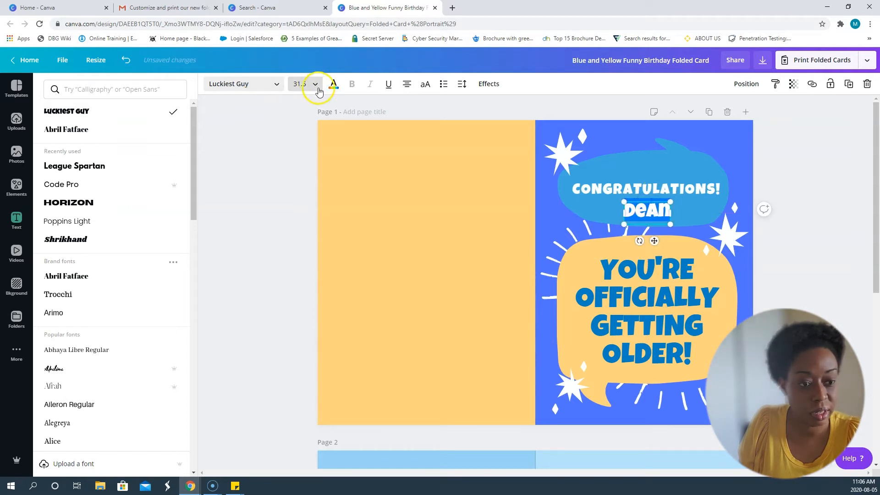
Try the light blue document color on the recipient's name.
click(334, 85)
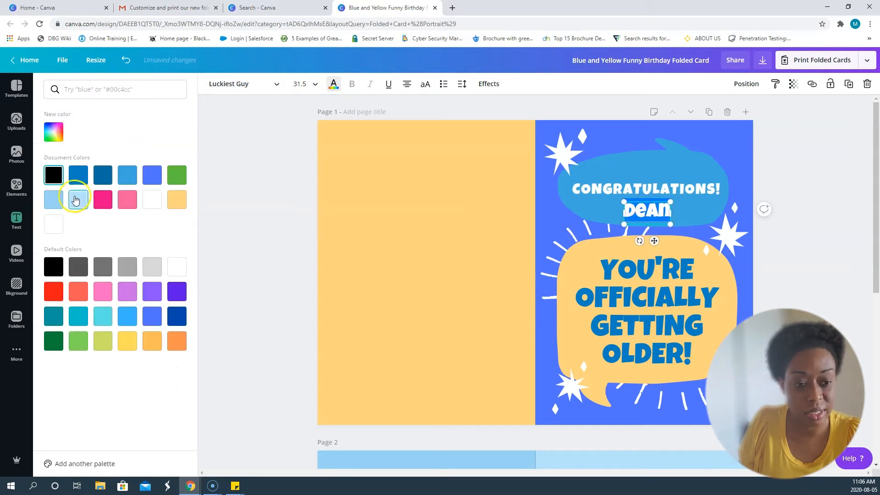
click(55, 201)
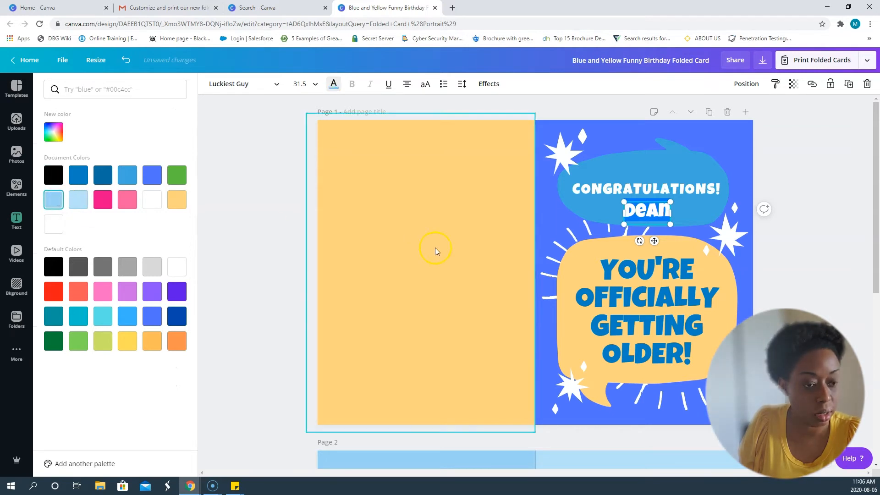
click(435, 248)
Recolor the recipient's name with the yellow document color that matches the card's blank panel.
click(666, 212)
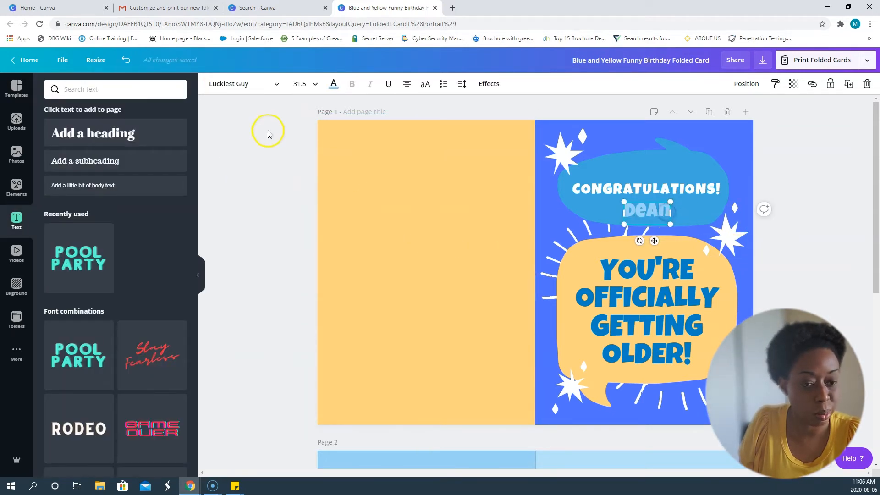
click(334, 85)
click(145, 192)
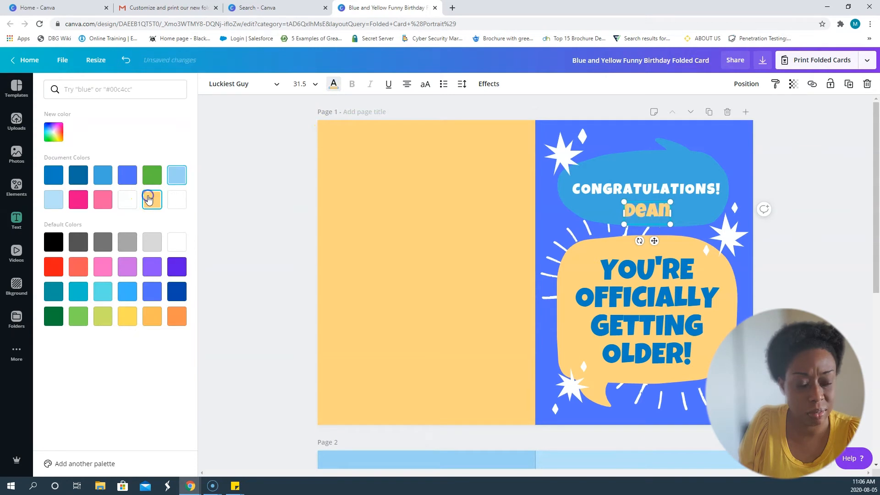
click(420, 257)
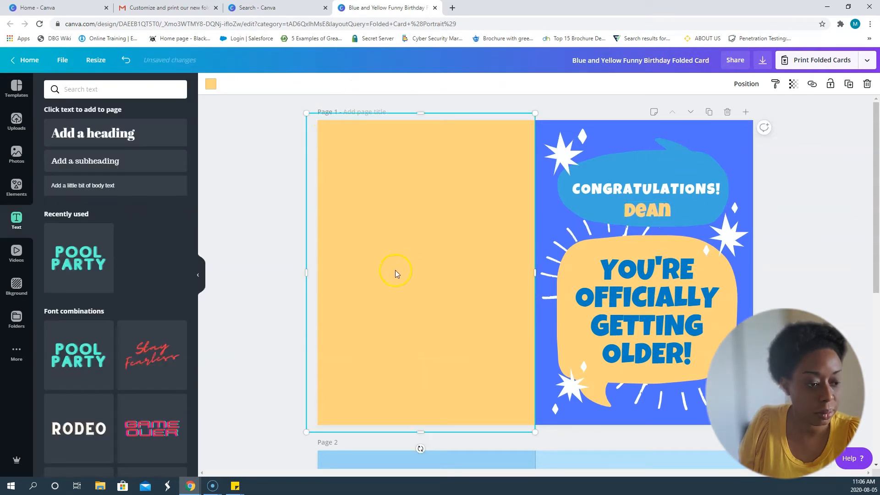
Review both card pages and examine the file types offered for downloading the design.
scroll(521, 266, down, 6)
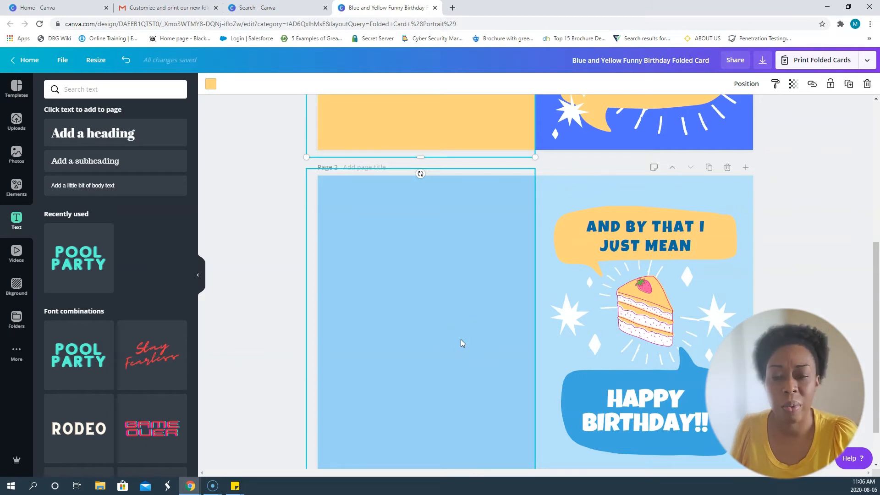
scroll(461, 340, up, 2)
scroll(551, 370, up, 3)
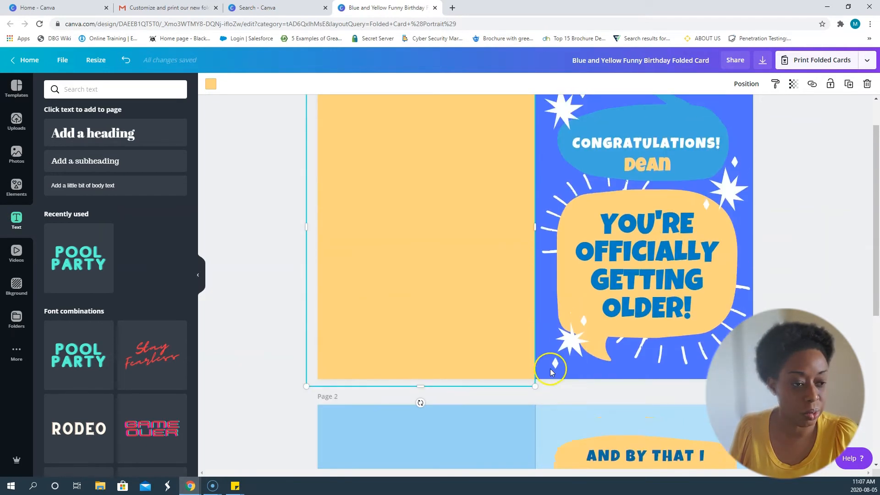
scroll(489, 353, up, 1)
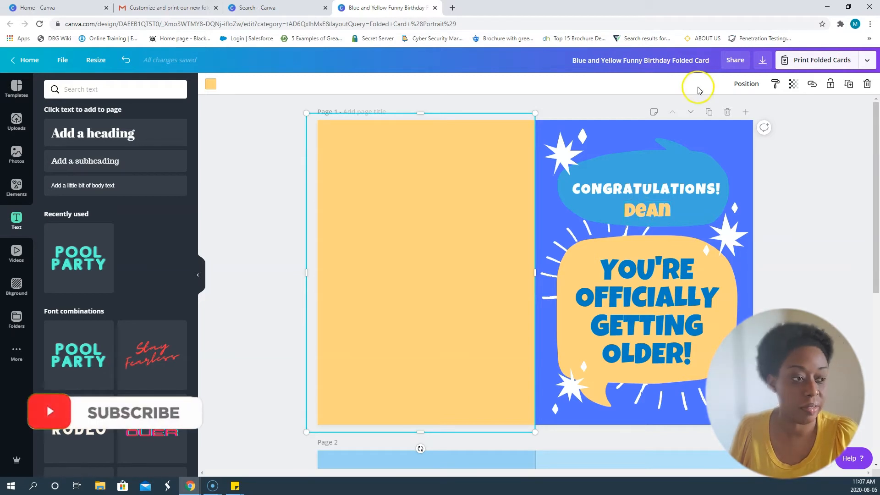
click(761, 60)
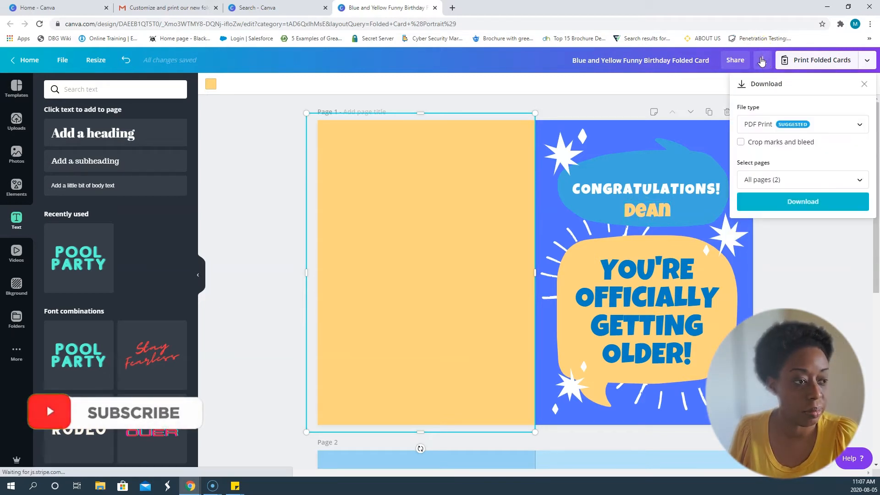
click(770, 125)
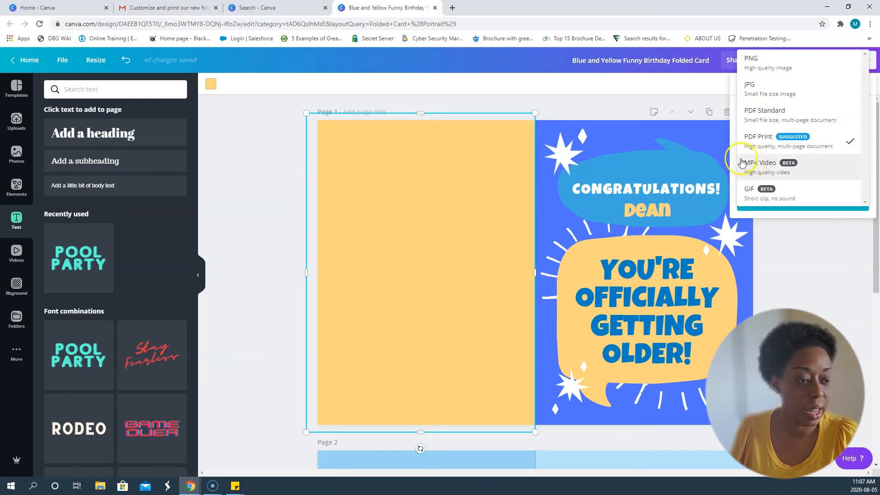
click(211, 246)
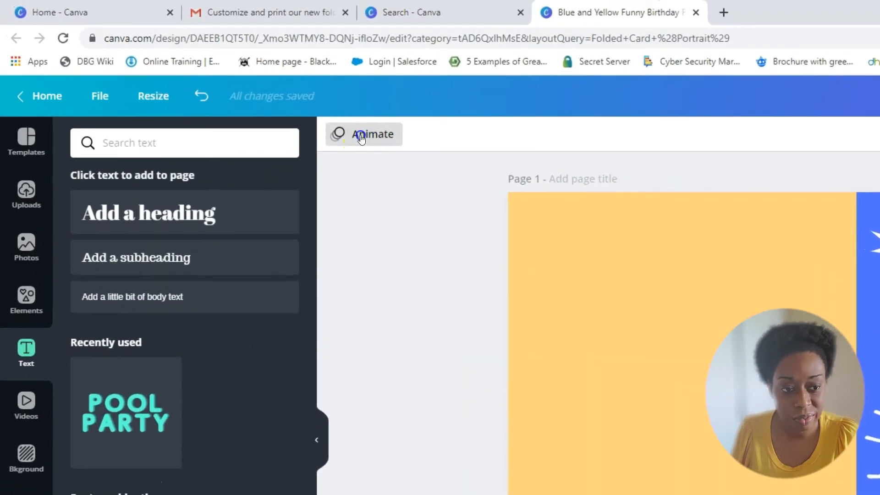
Apply the Rise animation to page 1 only and preview the animated card.
click(229, 85)
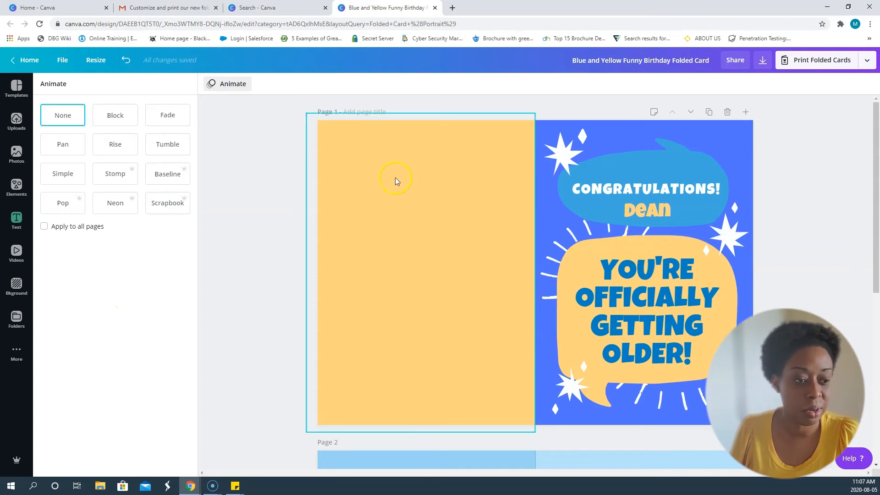
click(120, 147)
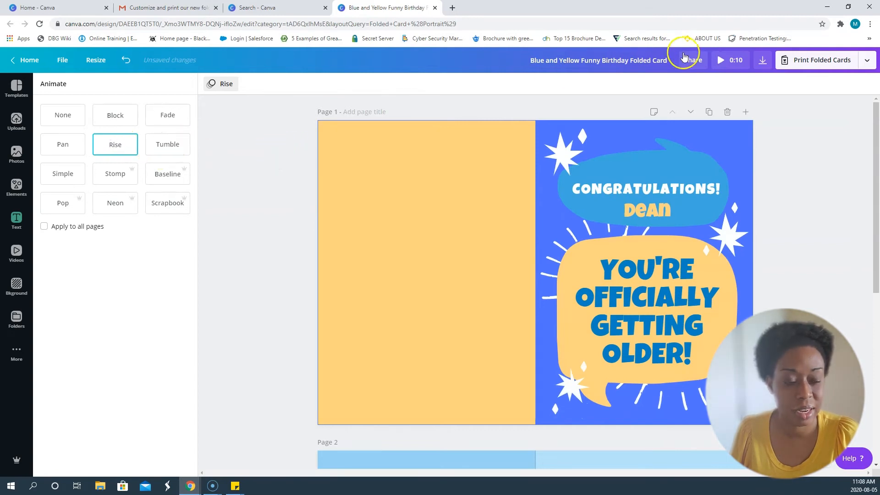
click(721, 64)
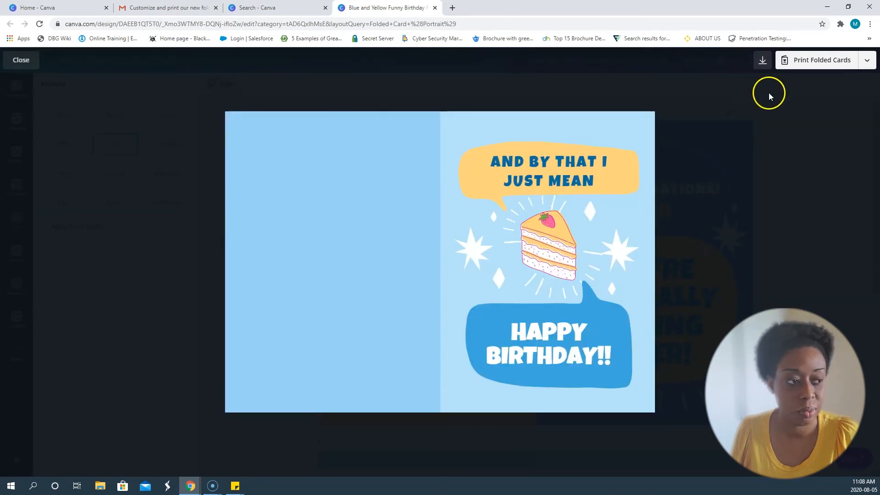
key(Escape)
Apply the Scrapbook animation to page 2 only and preview the page's animation.
scroll(438, 296, down, 5)
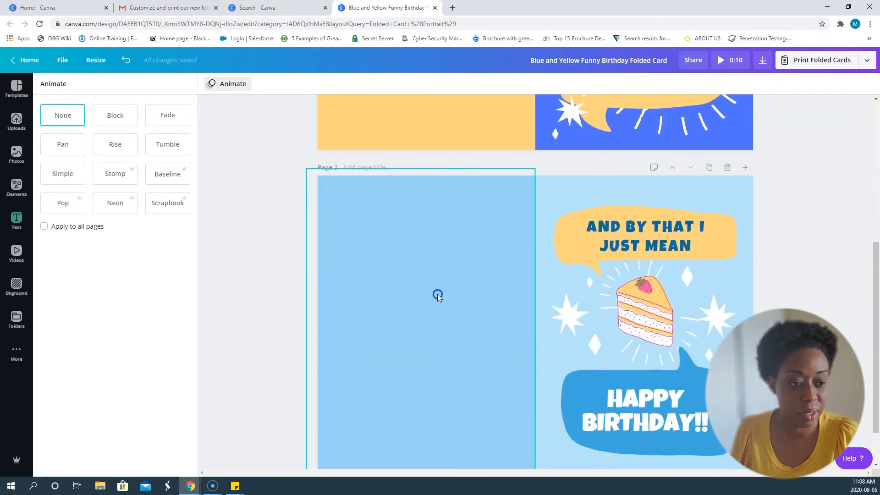
click(438, 295)
click(572, 194)
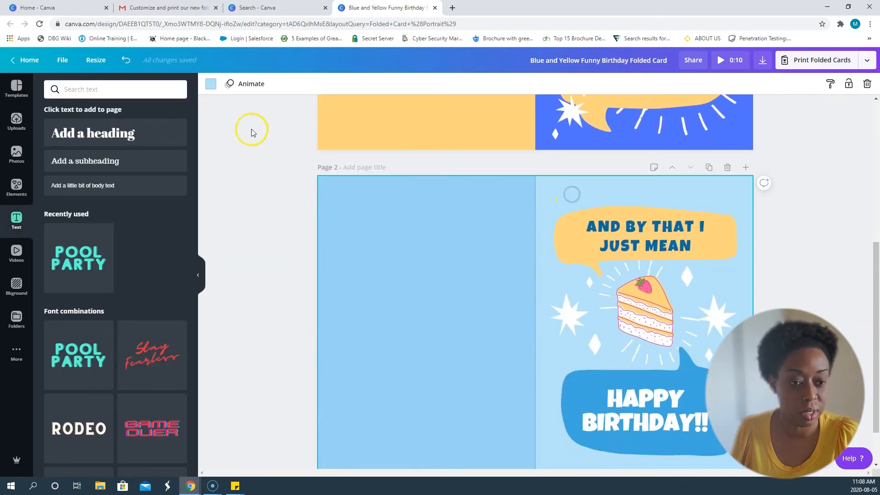
click(248, 84)
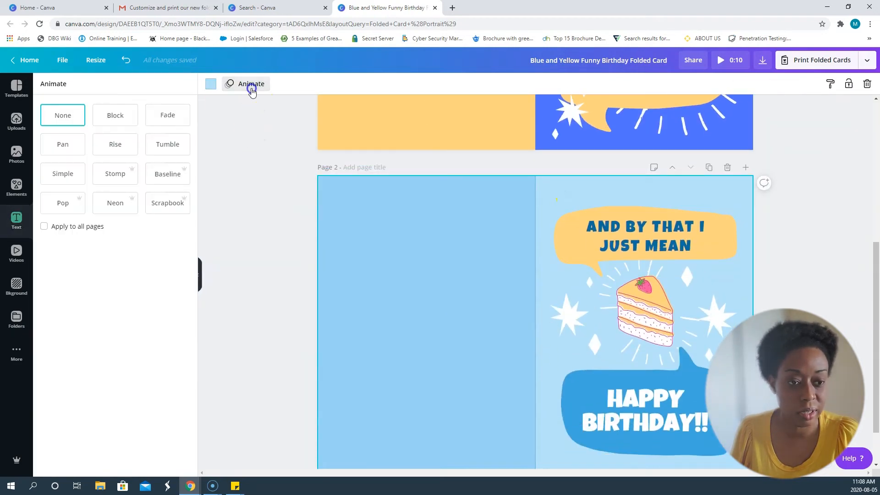
click(162, 202)
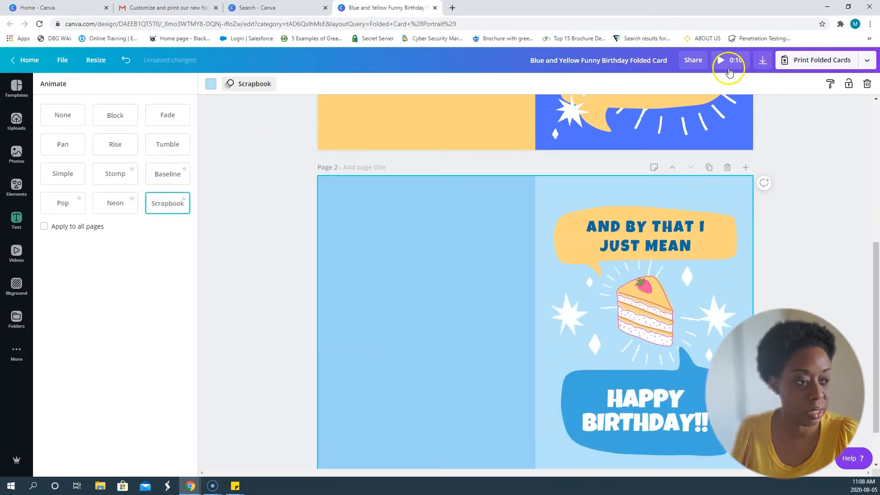
click(730, 61)
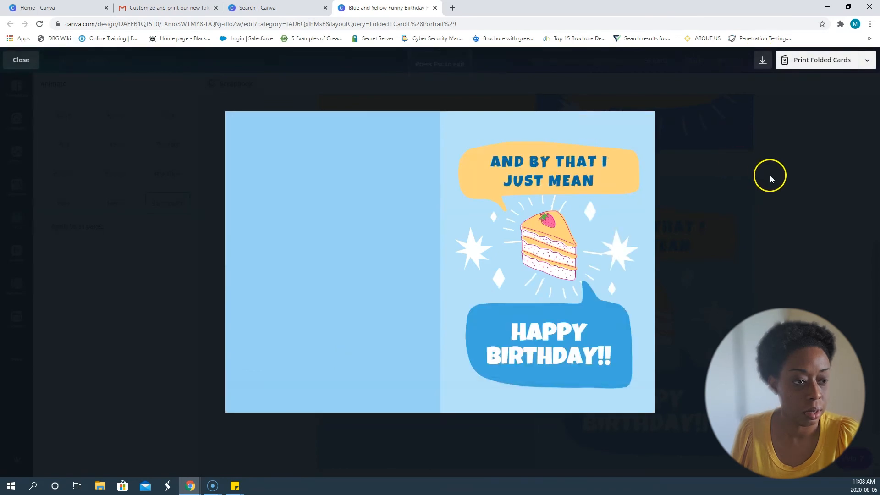
click(760, 258)
Preview the whole card from page 1 to watch both page animations in sequence.
scroll(709, 153, up, 6)
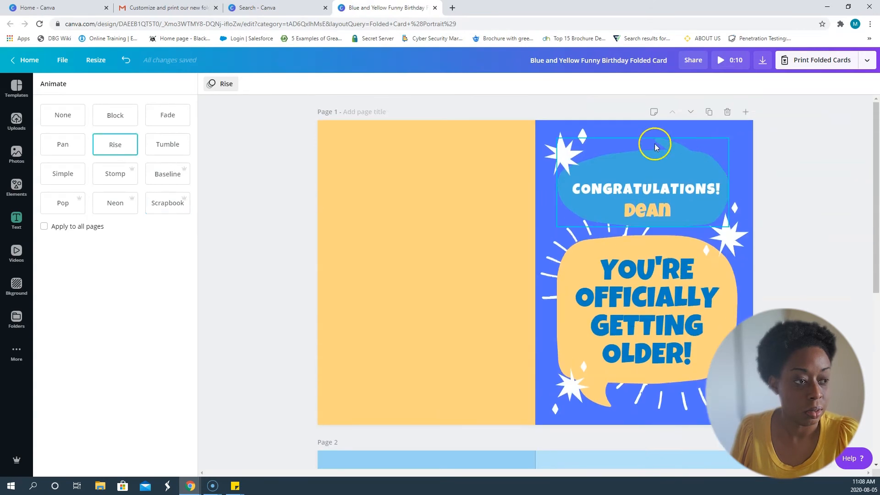
click(489, 161)
click(488, 159)
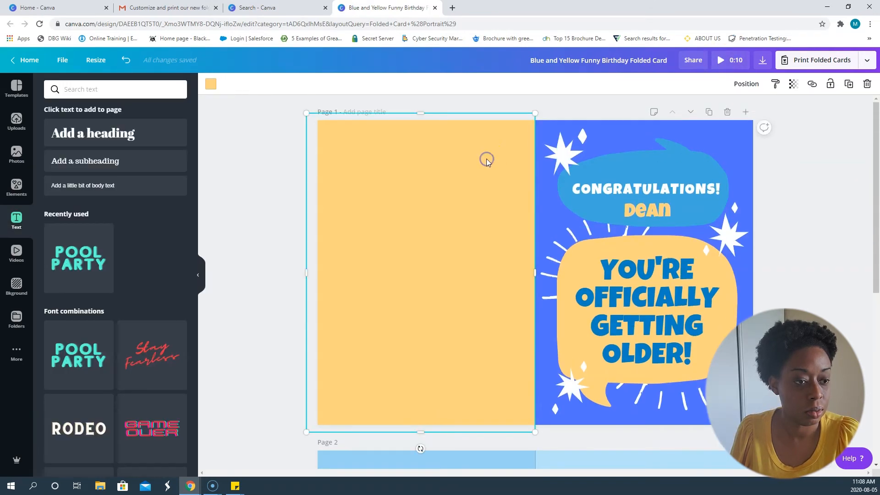
click(722, 60)
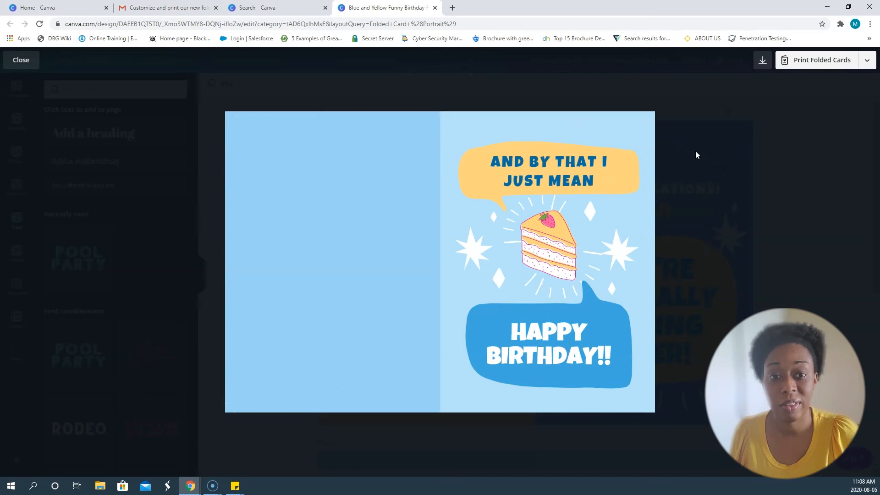
click(778, 260)
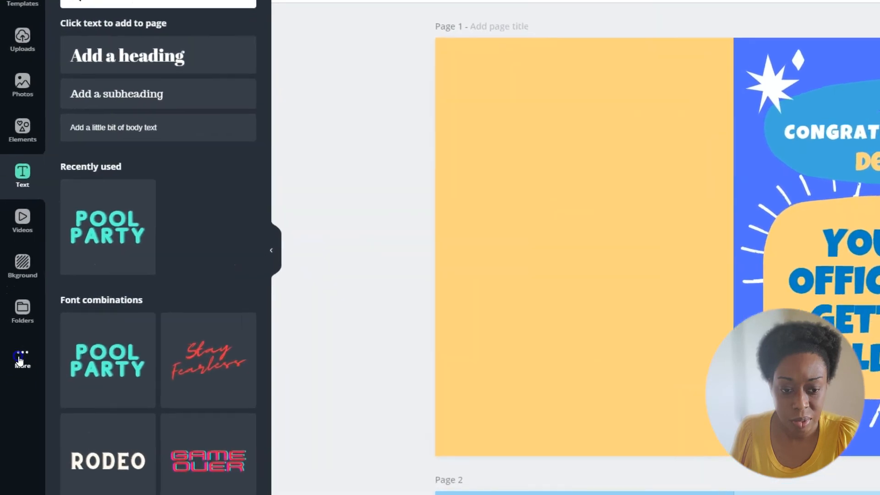
Browse the Music library, listen to the Happy Whistling Ukulele track and add it to the card.
click(17, 348)
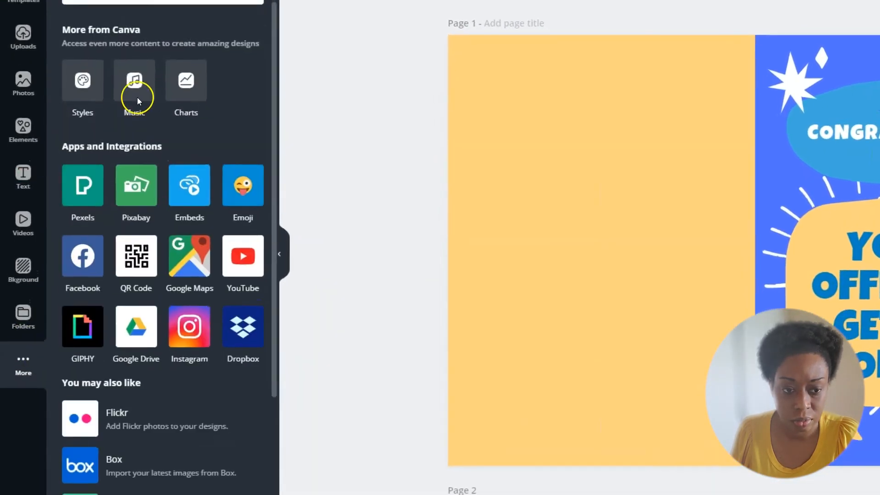
click(133, 78)
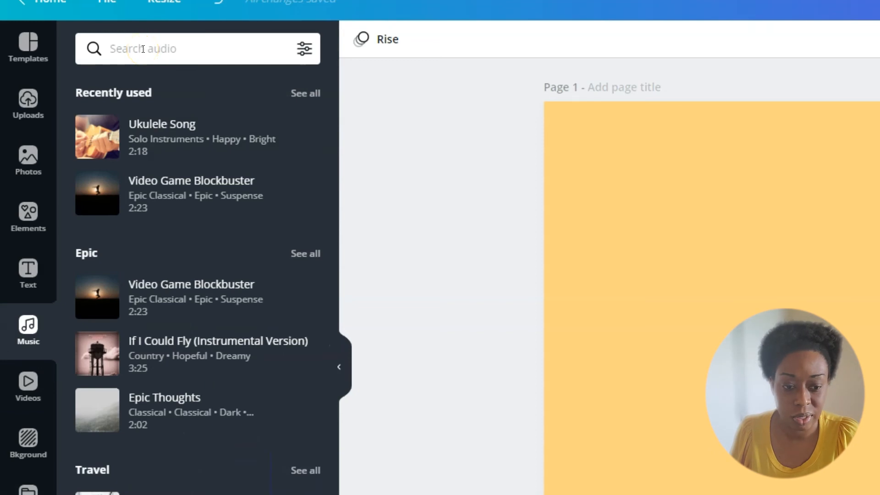
scroll(150, 261, down, 15)
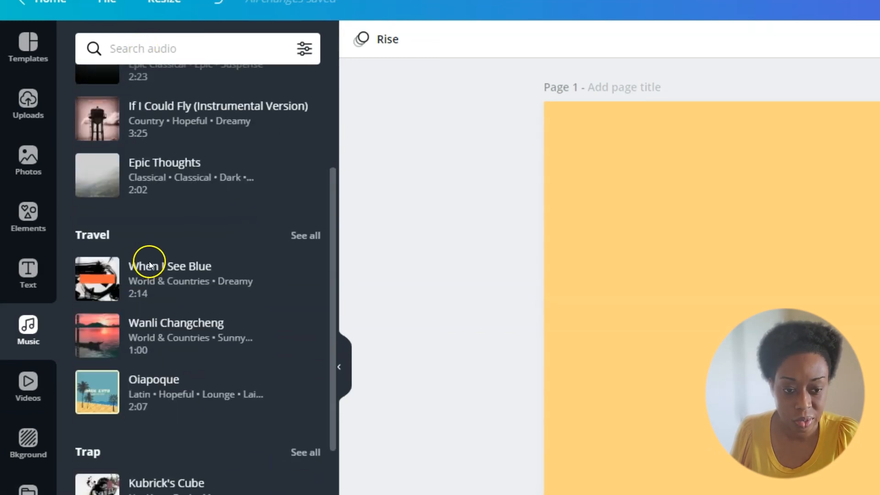
scroll(150, 264, down, 5)
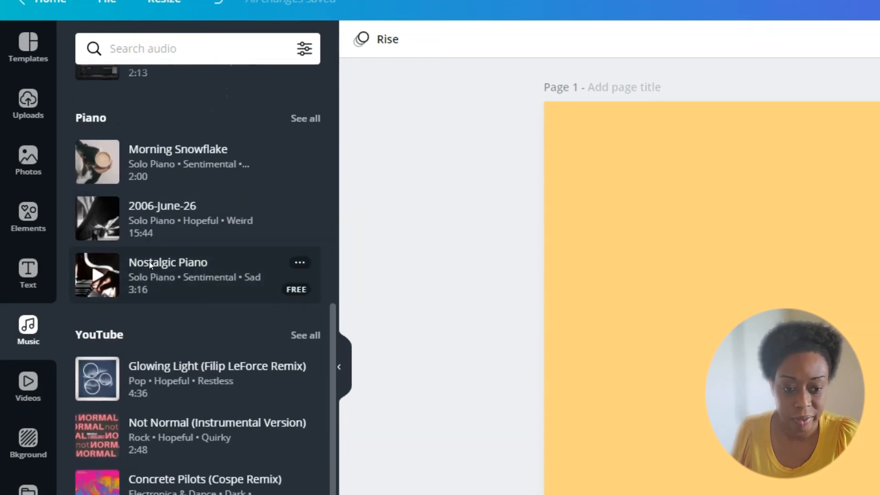
click(100, 438)
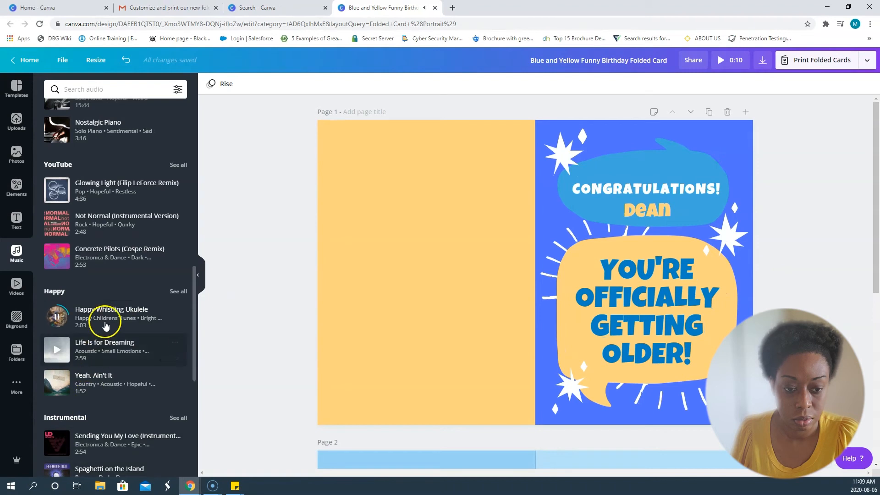
drag(87, 310, 403, 345)
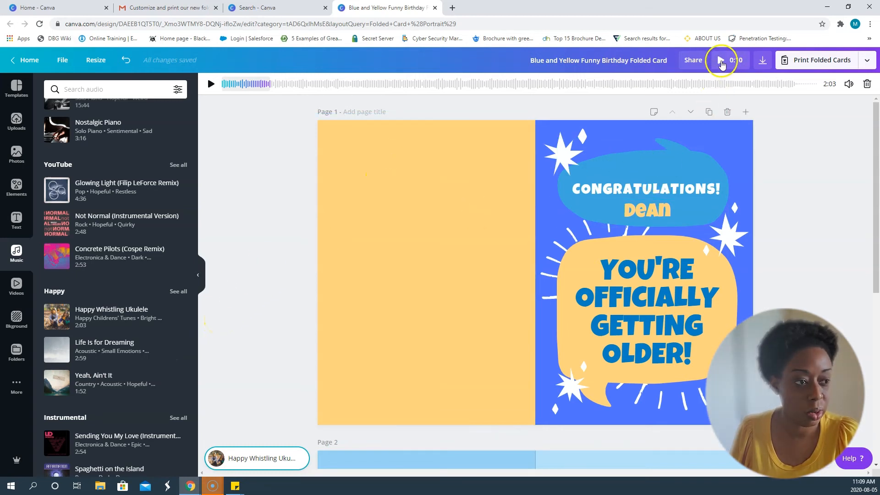
Preview the animated card with its background music playing.
click(721, 61)
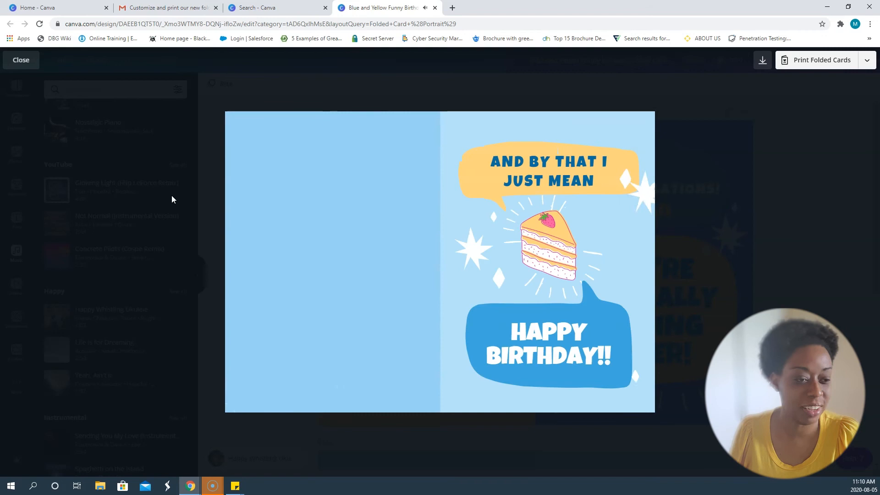
click(166, 201)
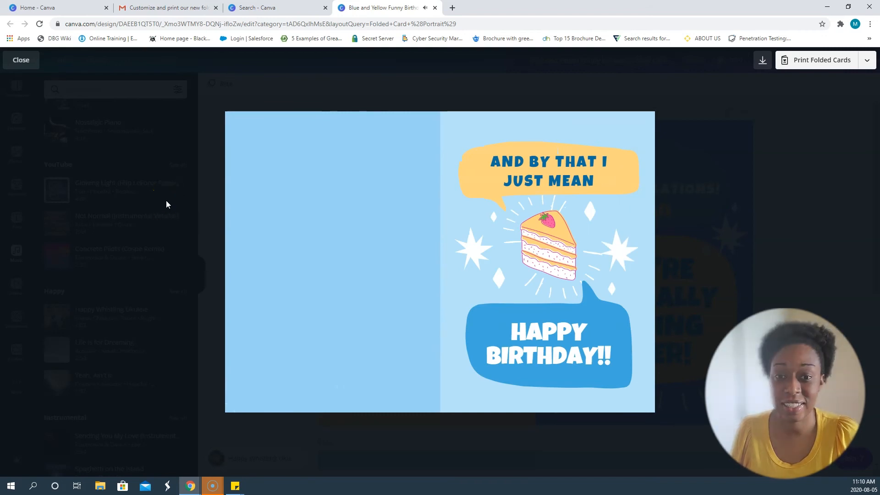
click(237, 443)
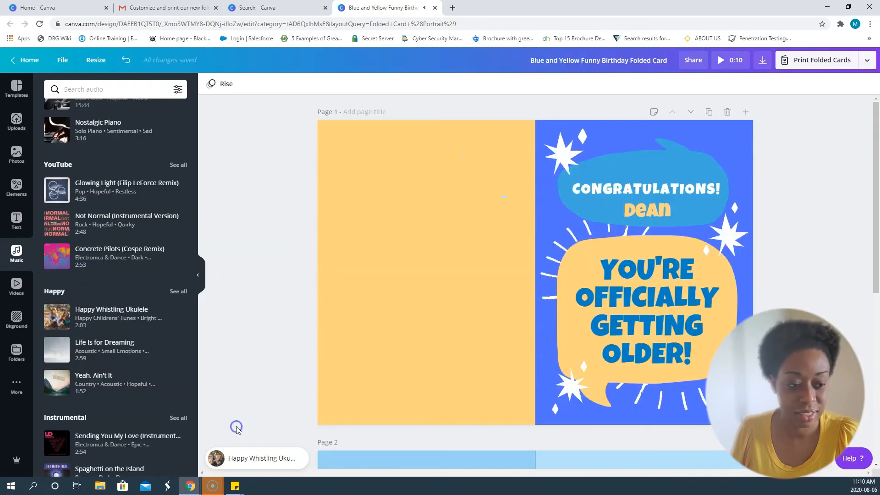
click(266, 328)
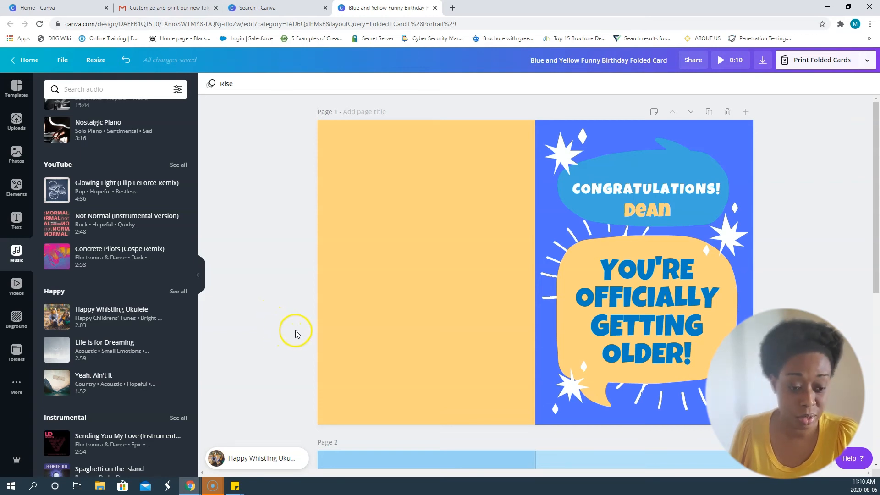
Open the folded card print order for both sides and set the paper type to Deluxe paper.
scroll(281, 328, down, 3)
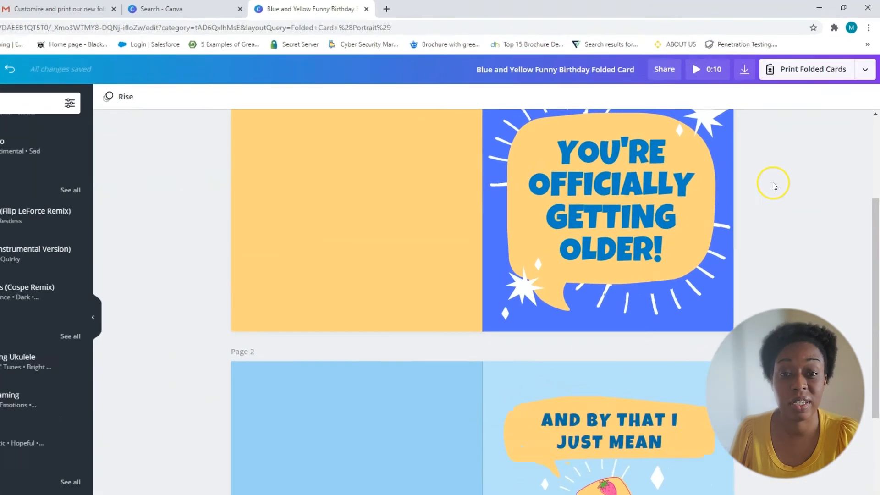
scroll(788, 158, up, 3)
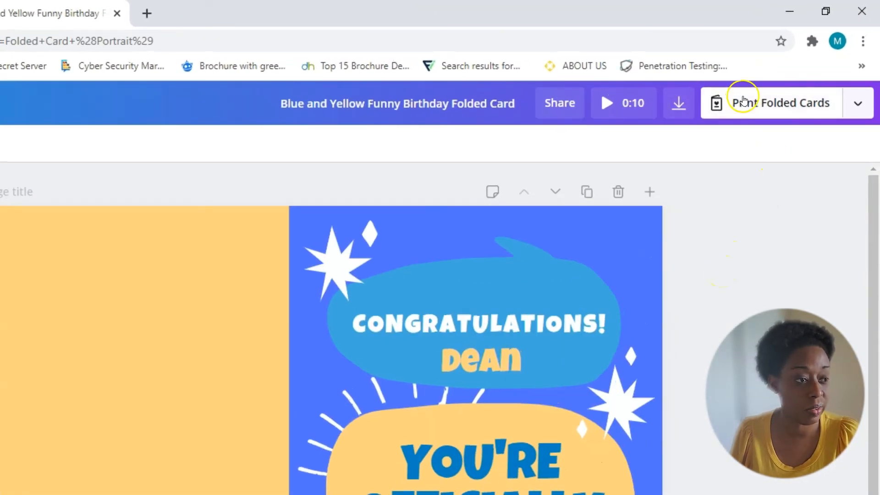
click(770, 114)
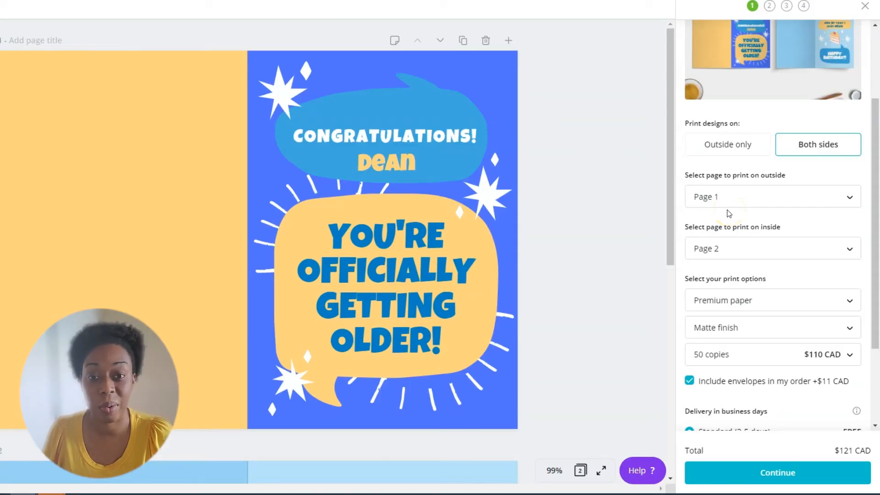
scroll(729, 212, down, 1)
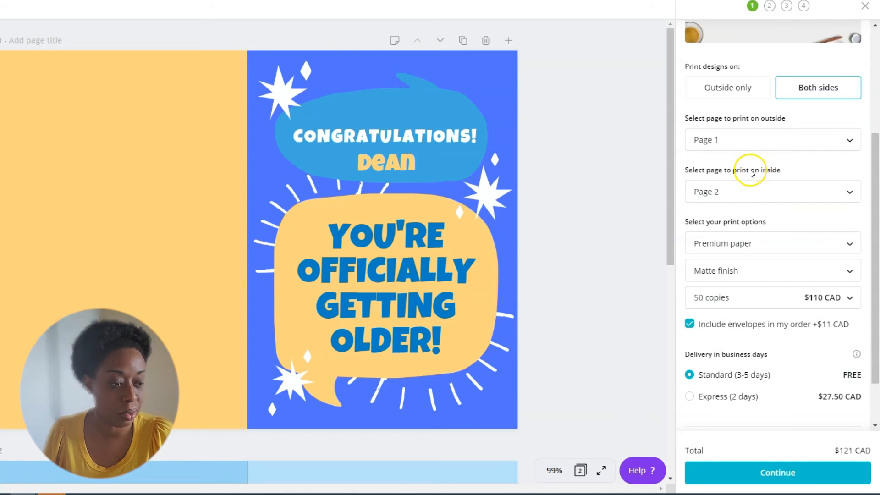
scroll(751, 173, down, 1)
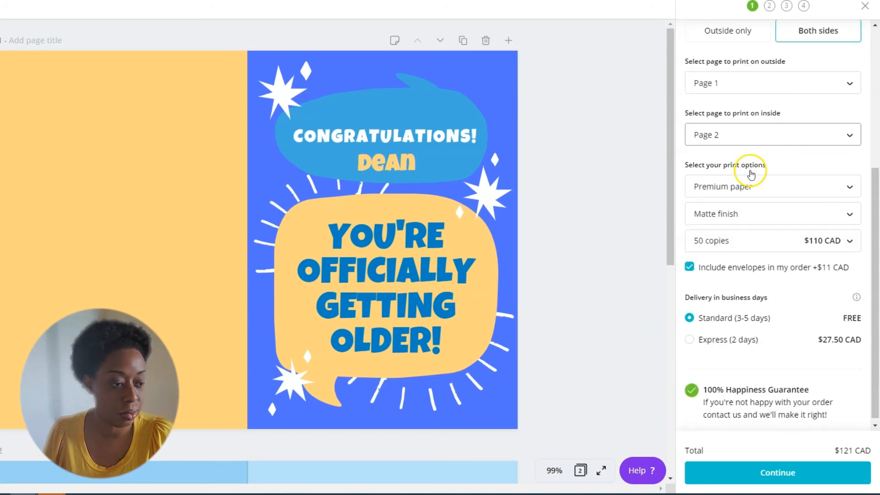
click(732, 191)
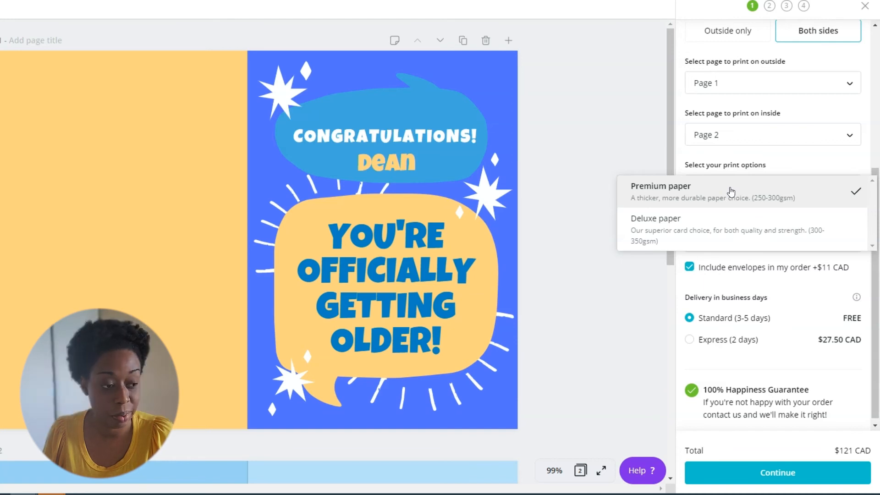
click(690, 226)
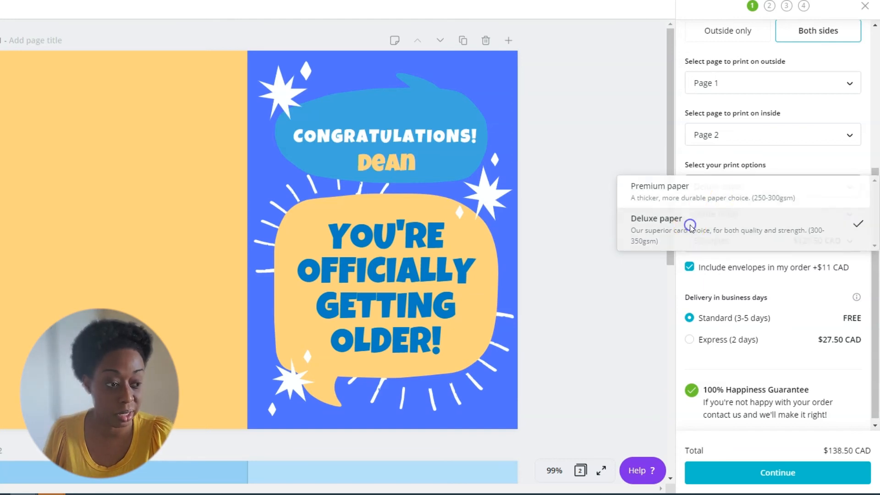
Review the available print finishes and set the order quantity to 1 copy.
click(734, 211)
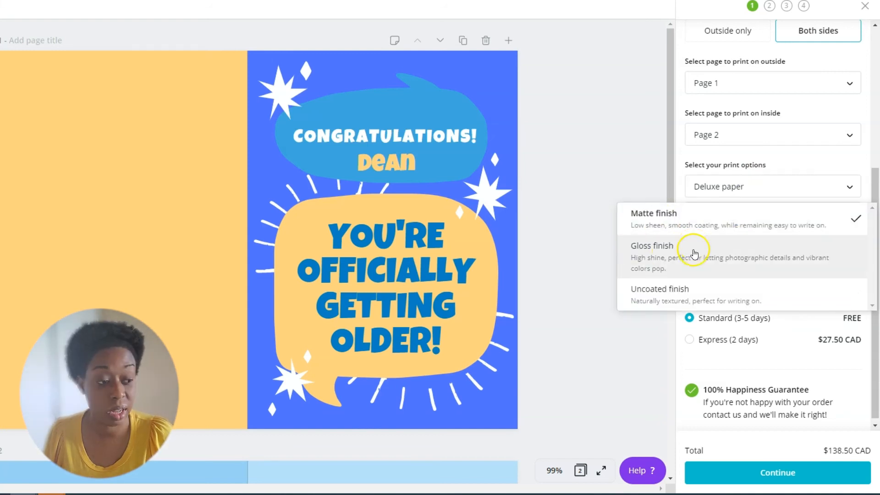
click(681, 193)
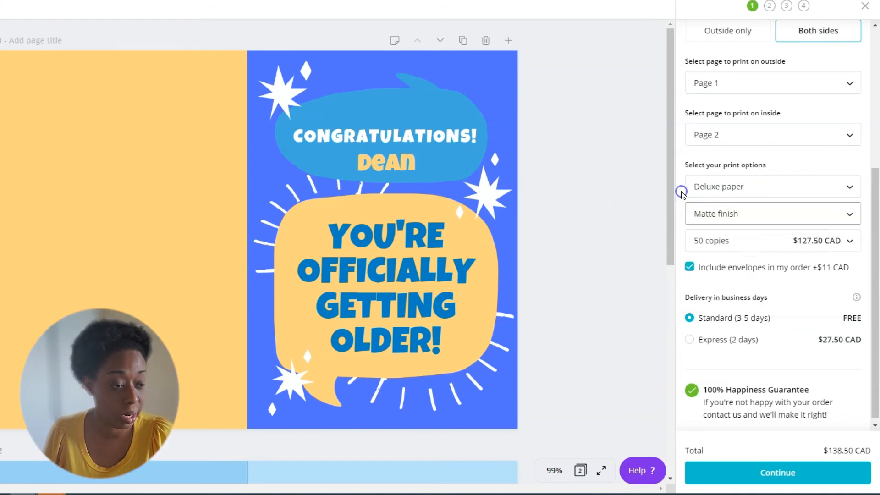
click(702, 241)
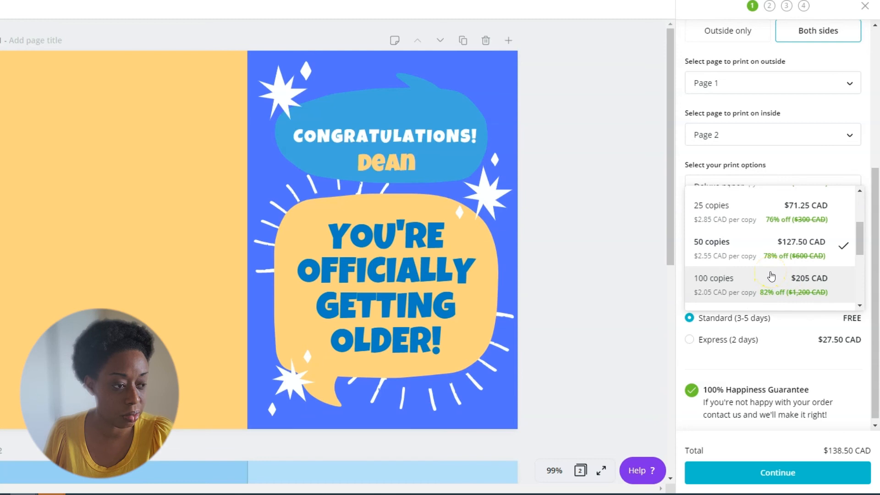
scroll(786, 239, up, 3)
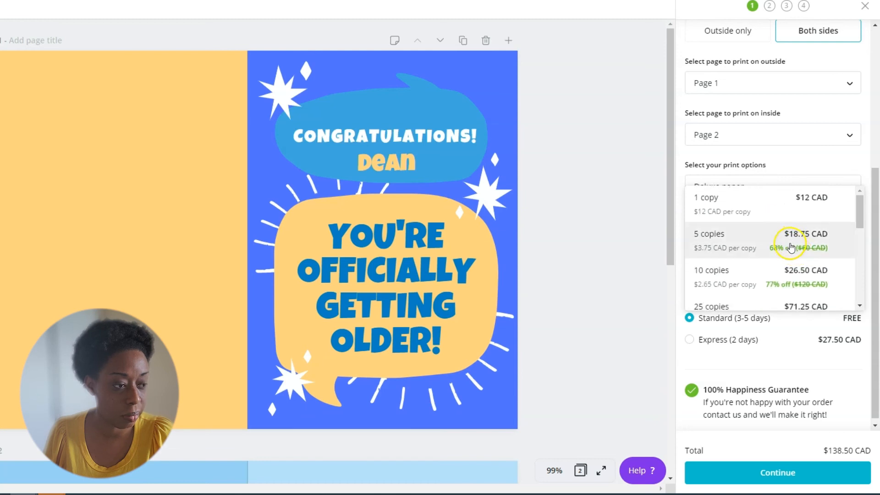
click(747, 211)
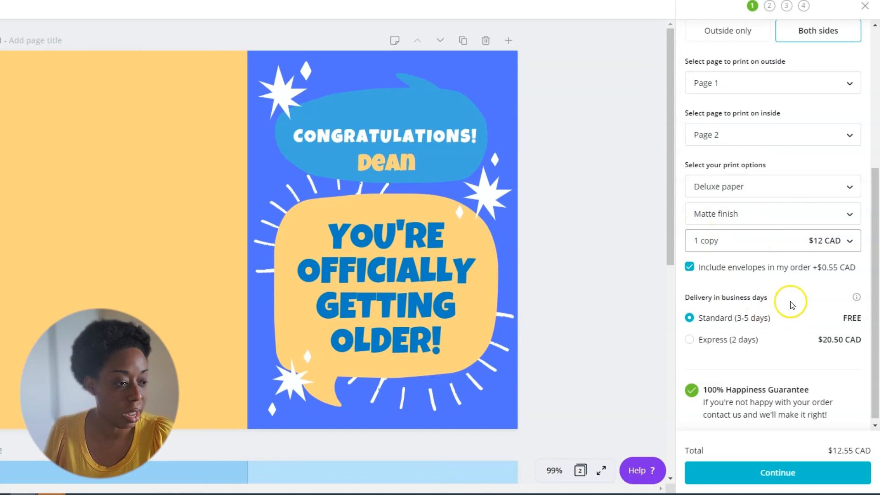
Try Express (2 days) delivery for the print order and switch back to Standard (3-5 days).
scroll(791, 303, up, 1)
scroll(791, 302, down, 1)
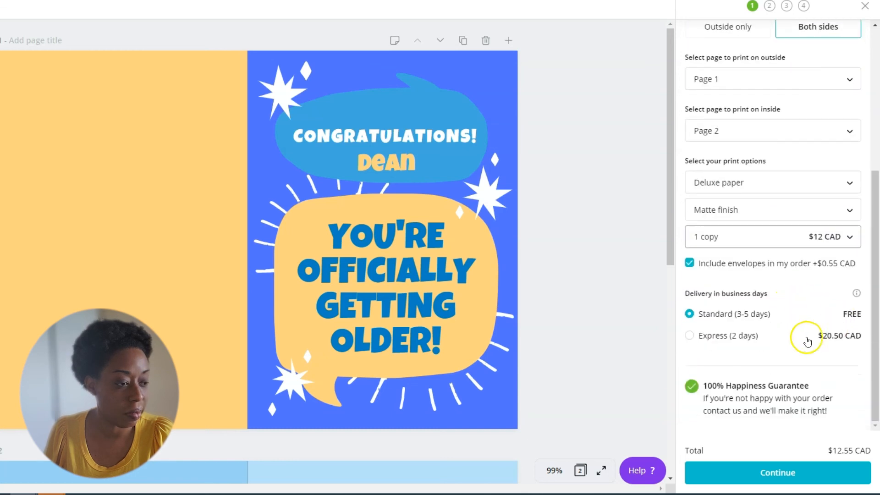
click(691, 332)
click(690, 314)
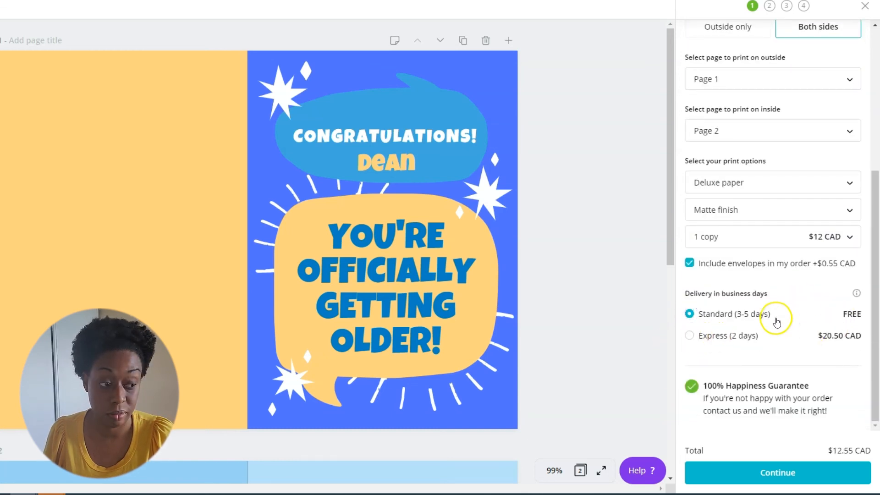